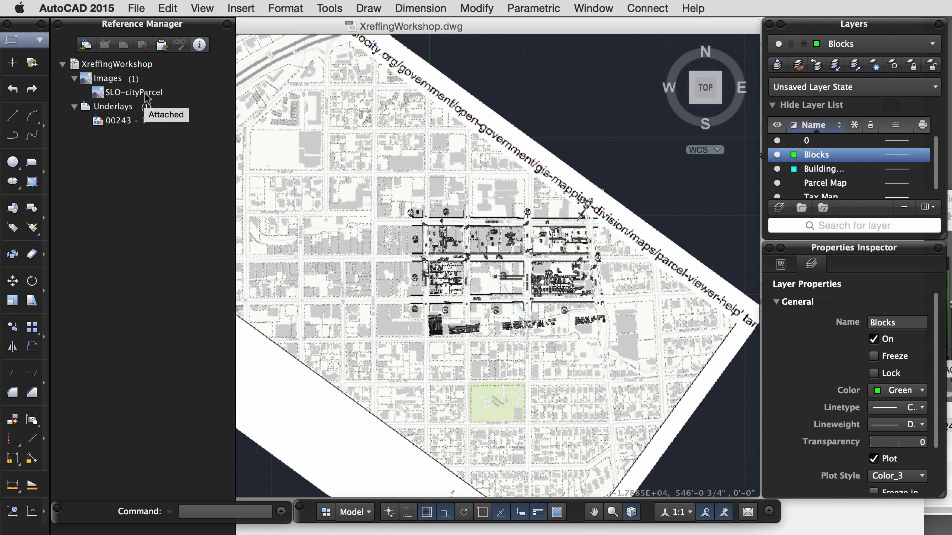
- Close the Reference Manager and send the parcel map image to the back of the draw order
{"action": "left_click", "coordinate": [58, 24]}
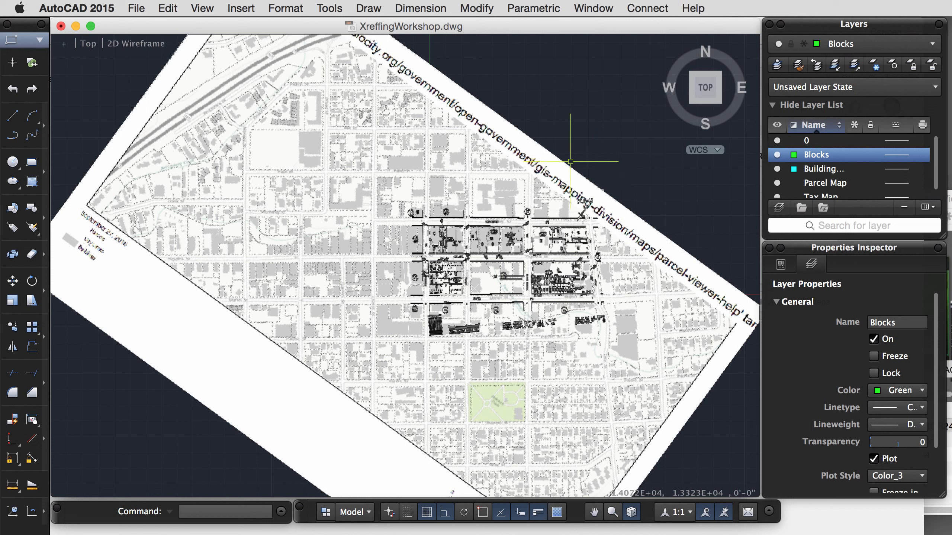
{"action": "left_click", "coordinate": [609, 153]}
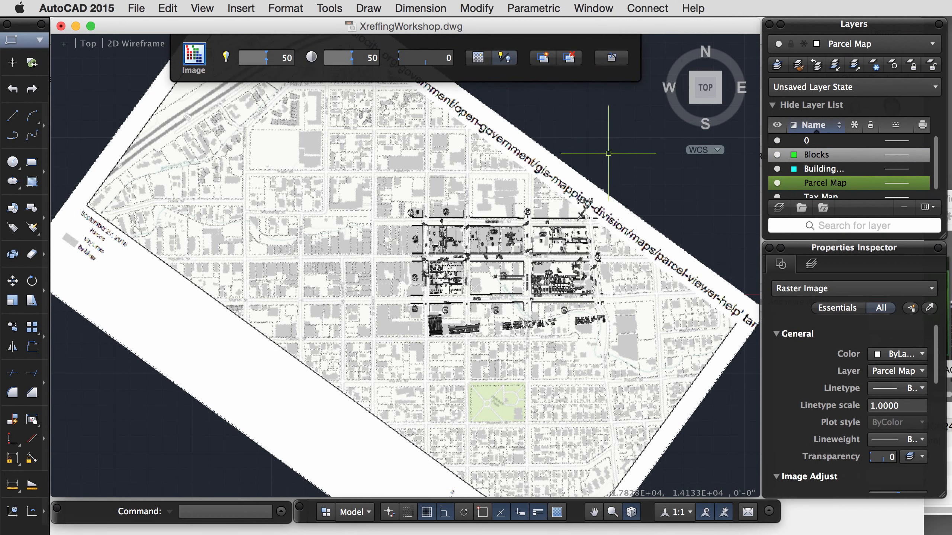
{"action": "key", "text": "Escape"}
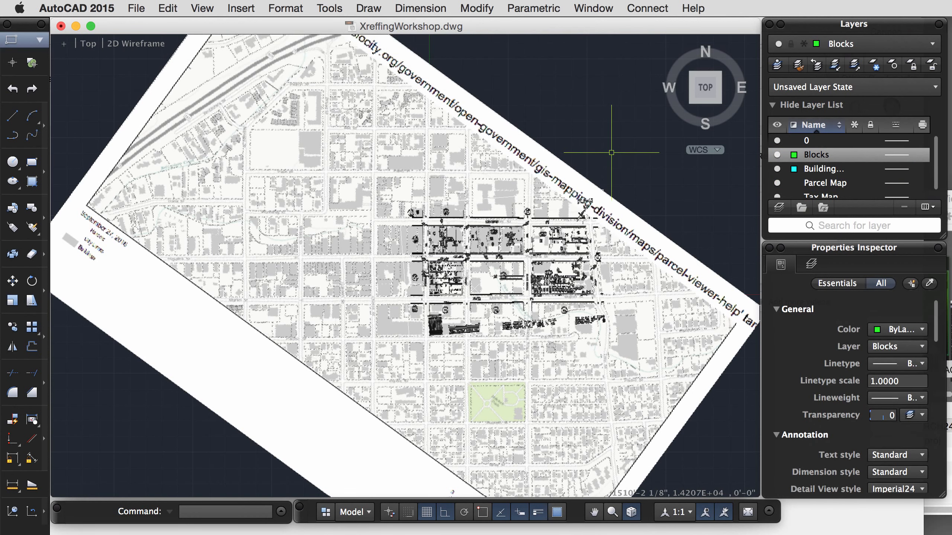
{"action": "type", "text": "DR"}
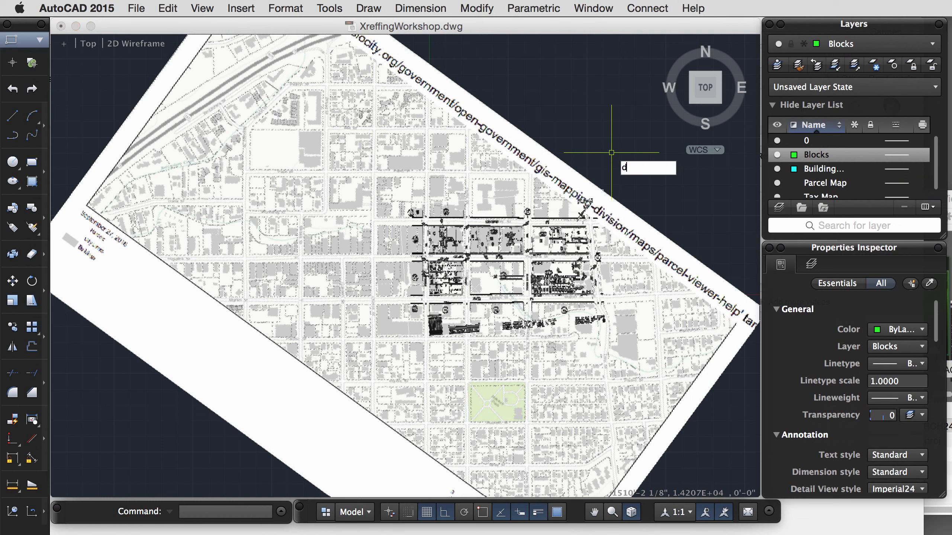
{"action": "key", "text": "Return"}
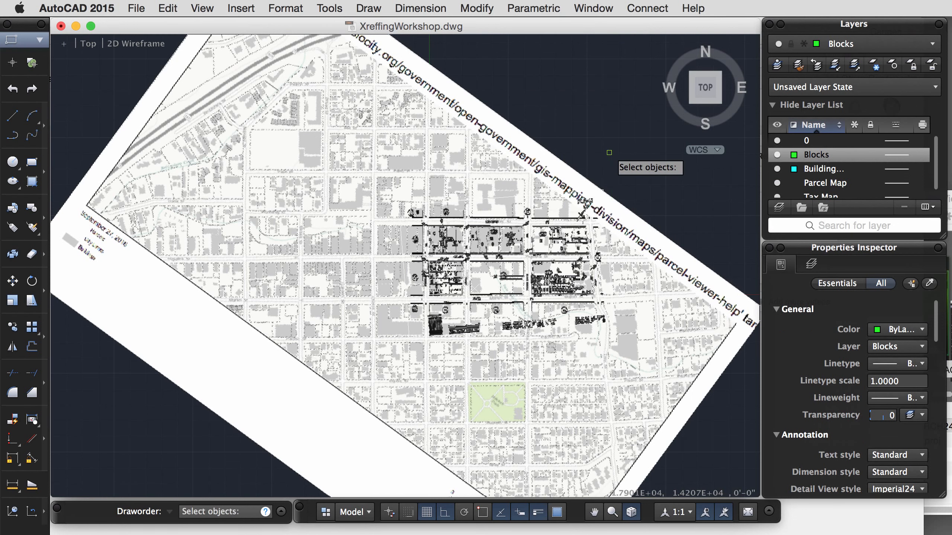
{"action": "left_click", "coordinate": [555, 156]}
{"action": "key", "text": "Return"}
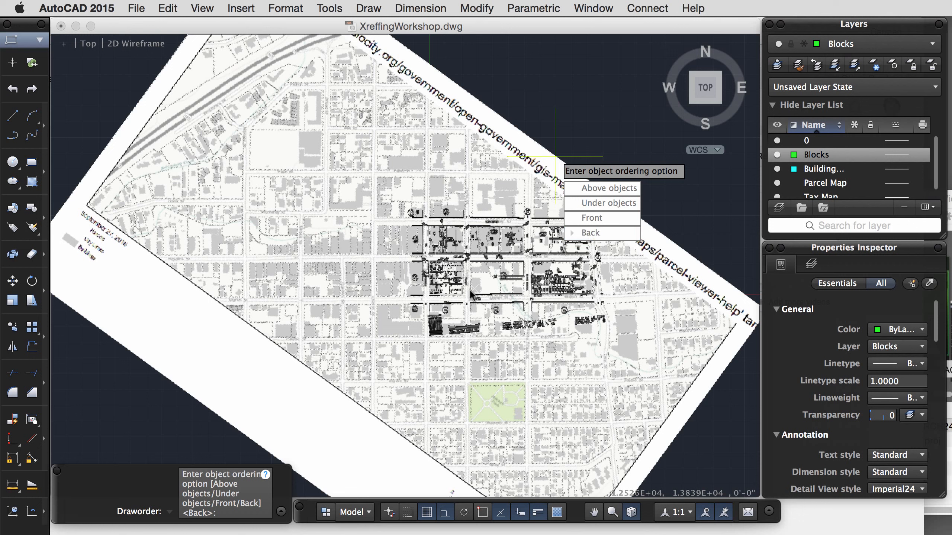
{"action": "key", "text": "Return"}
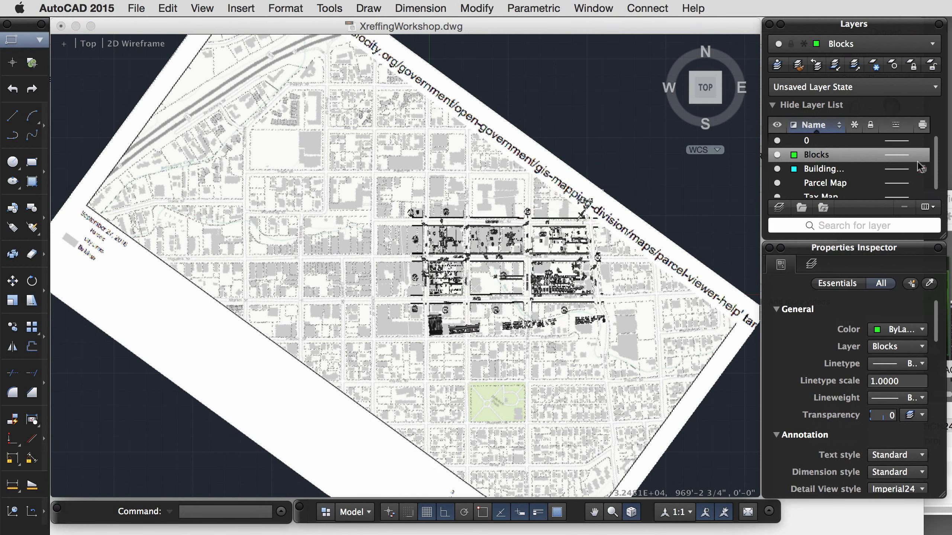
- Toggle the Parcel Map and Tax Map layers to compare the two maps, ending with only Parcel Map hidden
{"action": "left_click_drag", "start_coordinate": [936, 158], "coordinate": [938, 188]}
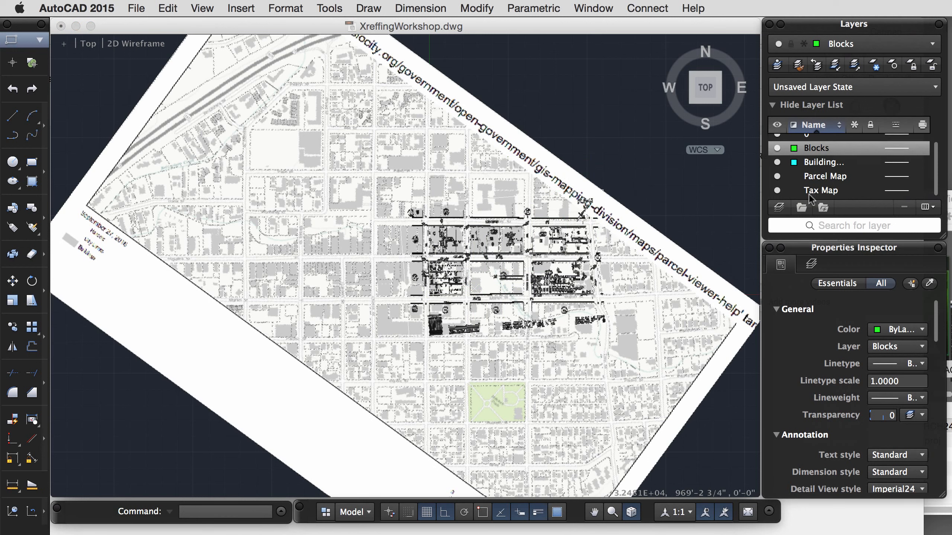
{"action": "left_click", "coordinate": [777, 176]}
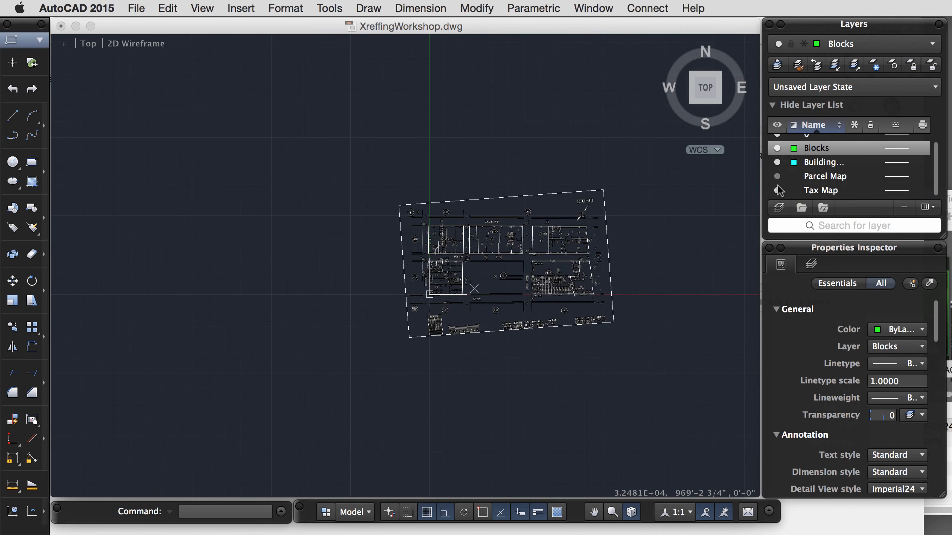
{"action": "left_click", "coordinate": [778, 190]}
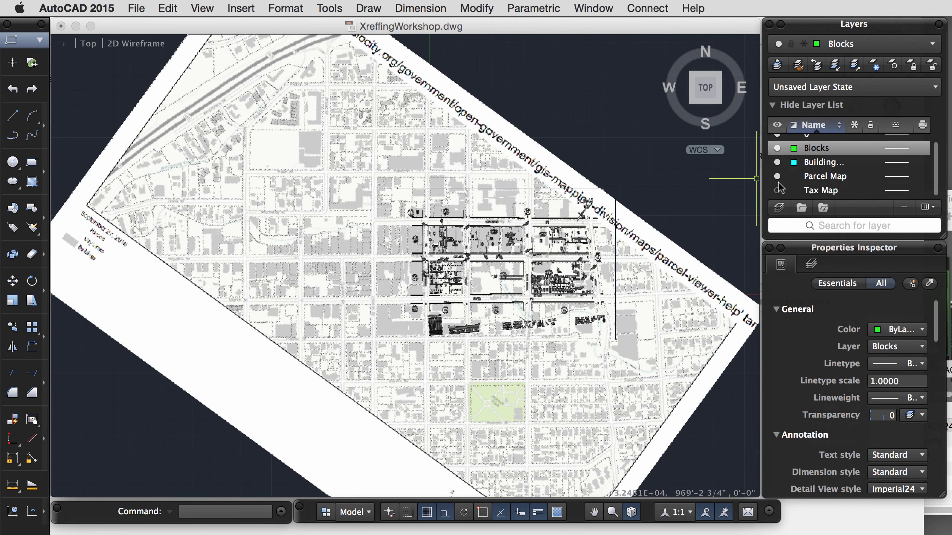
{"action": "left_click", "coordinate": [778, 181]}
{"action": "left_click", "coordinate": [777, 178]}
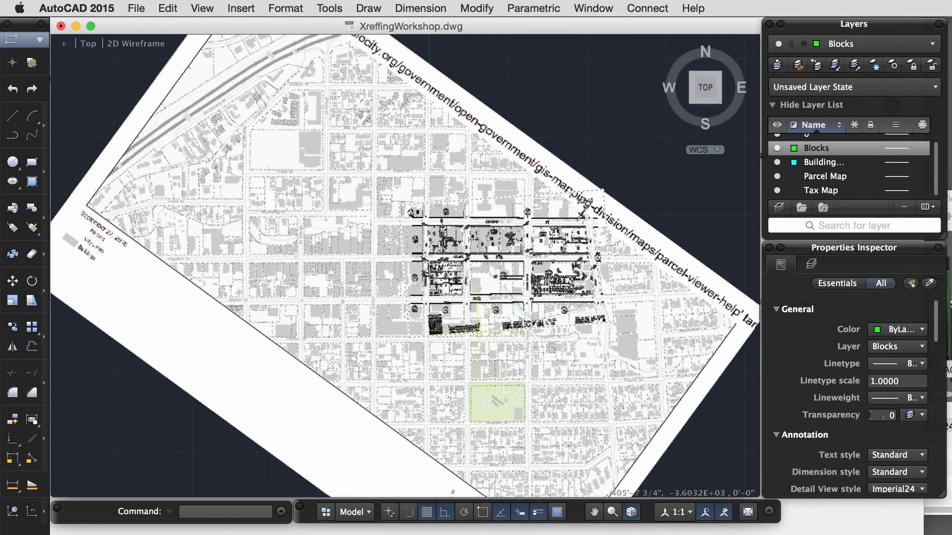
- Draw a horizontal polyline along the north side of Higuera Street, from Morro Street past Toro Street
{"action": "scroll", "coordinate": [455, 307], "scroll_direction": "up", "scroll_amount": 1}
{"action": "scroll", "coordinate": [455, 306], "scroll_direction": "up", "scroll_amount": 8}
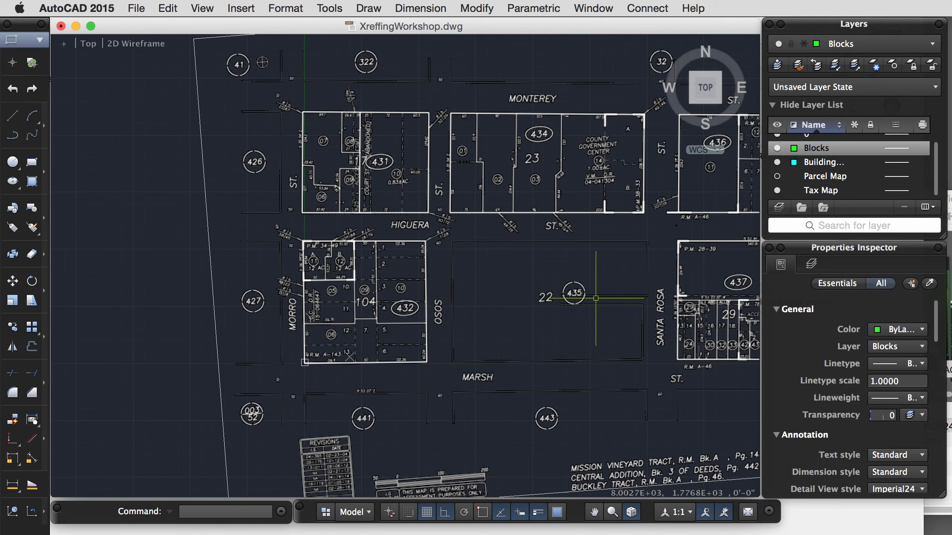
{"action": "left_click", "coordinate": [596, 299]}
{"action": "middle_click_drag", "start_coordinate": [596, 298], "coordinate": [534, 308]}
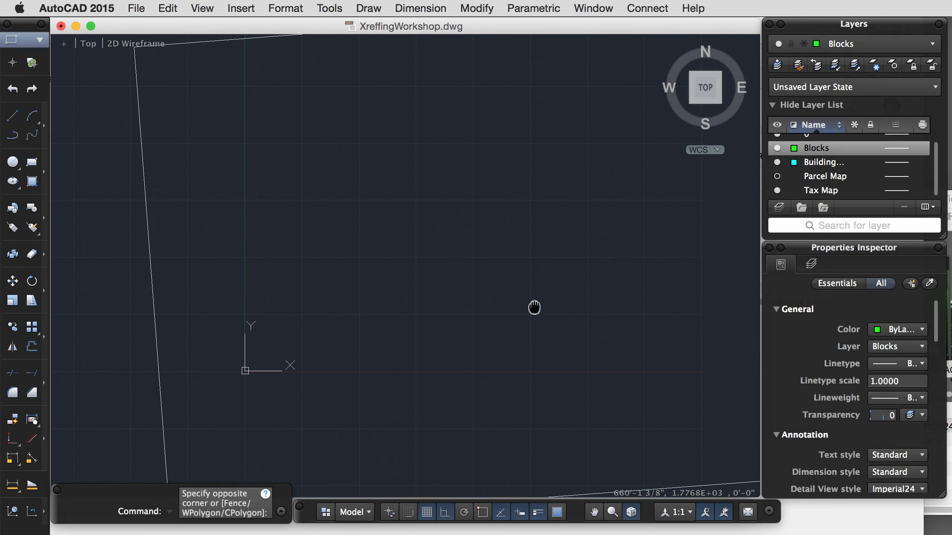
{"action": "mouse_move", "coordinate": [534, 305]}
{"action": "left_mouse_down"}
{"action": "mouse_move", "coordinate": [316, 329]}
{"action": "mouse_move", "coordinate": [360, 329]}
{"action": "left_mouse_up"}
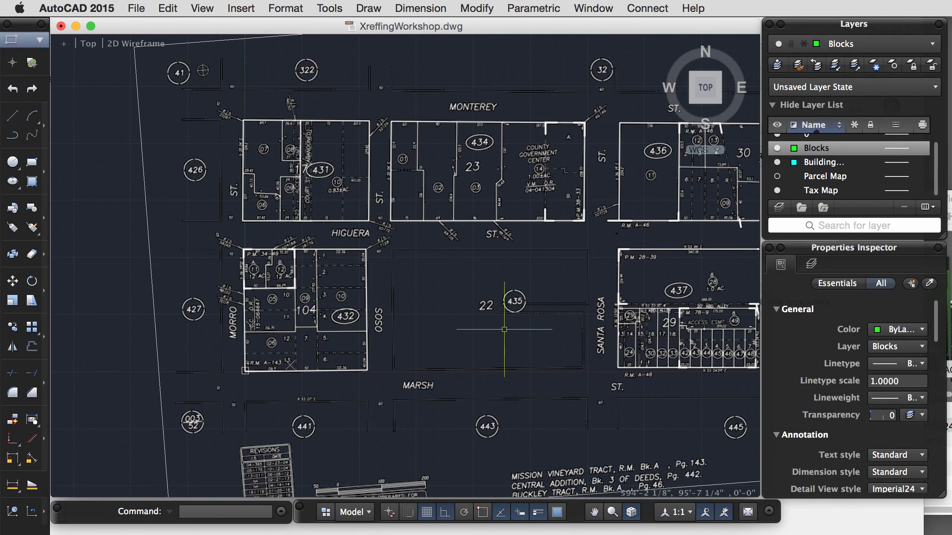
{"action": "left_click_drag", "start_coordinate": [496, 325], "coordinate": [460, 330]}
{"action": "middle_click_drag", "start_coordinate": [460, 331], "coordinate": [424, 336]}
{"action": "middle_click_drag", "start_coordinate": [510, 318], "coordinate": [424, 335]}
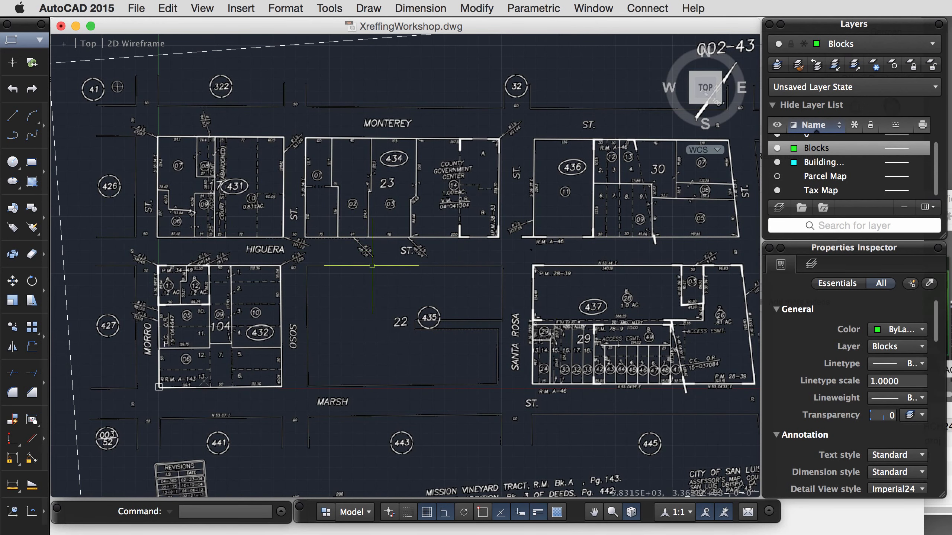
{"action": "middle_click_drag", "start_coordinate": [366, 266], "coordinate": [324, 264]}
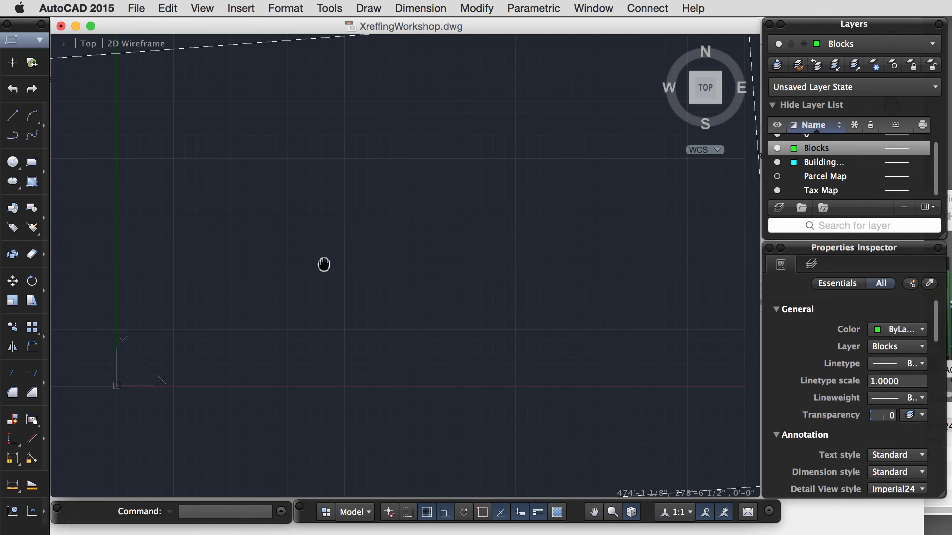
{"action": "type", "text": "pl"}
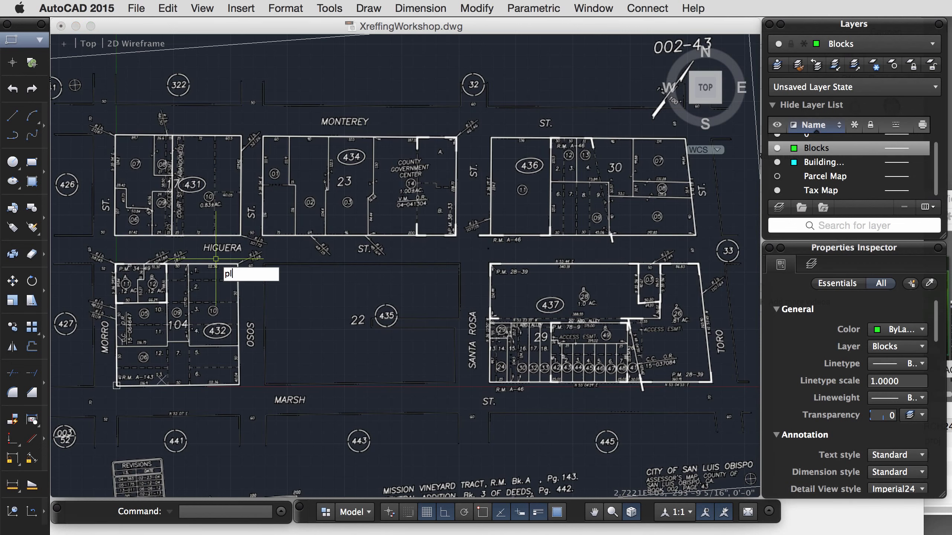
{"action": "key", "text": "Return"}
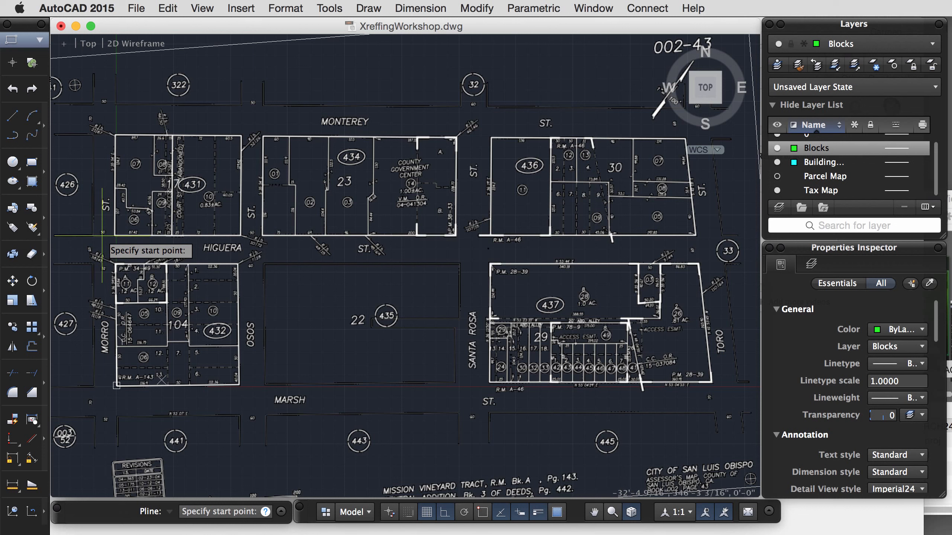
{"action": "left_click", "coordinate": [102, 235]}
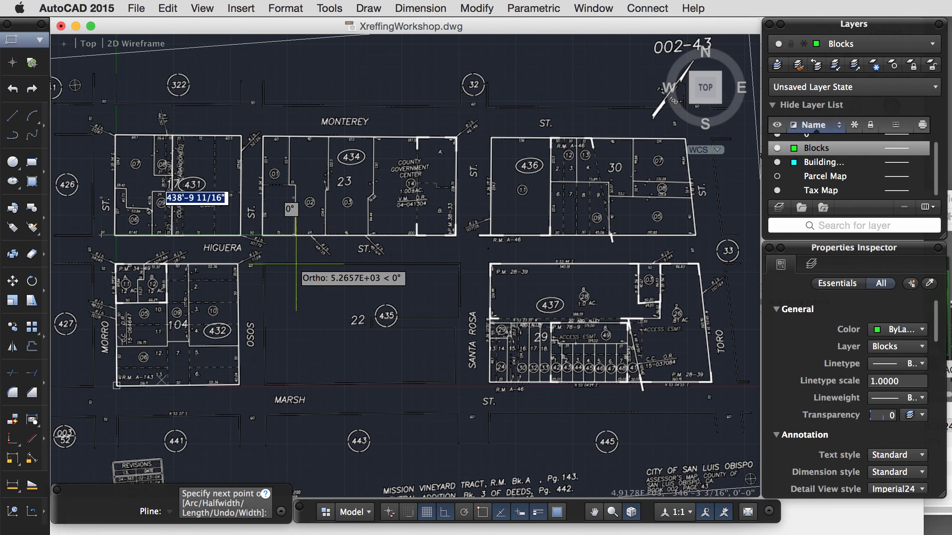
{"action": "left_click", "coordinate": [737, 271]}
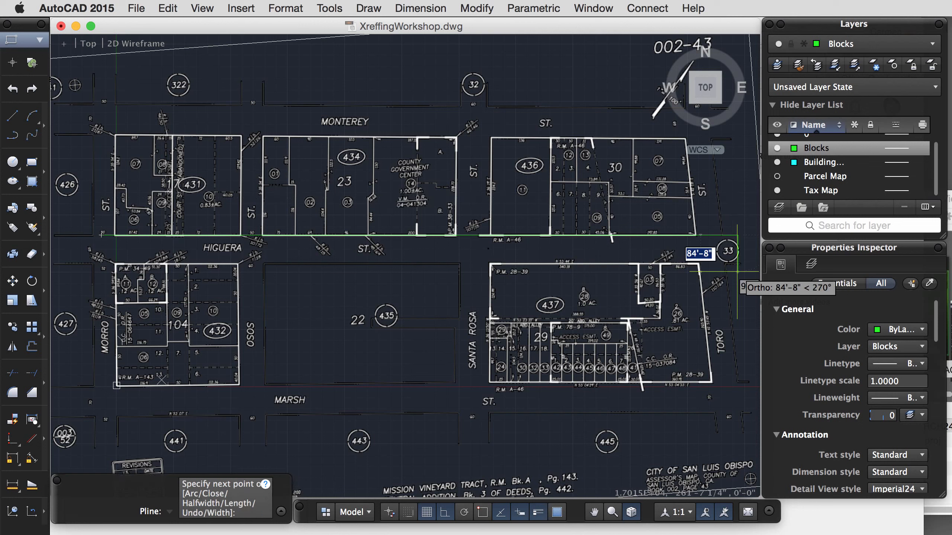
{"action": "key", "text": "Return"}
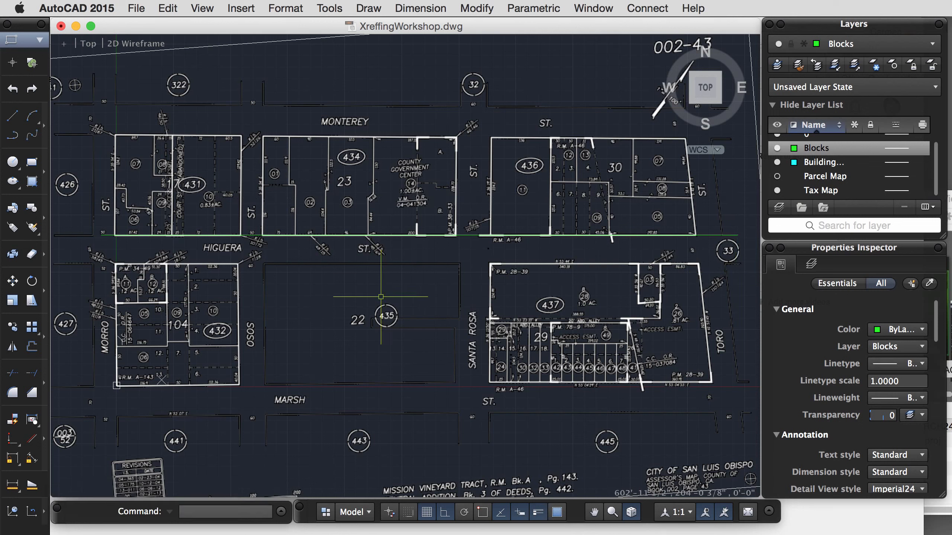
- Draw a horizontal polyline along the south side of Higuera Street, from Morro Street past Toro Street
{"action": "key", "text": "Return"}
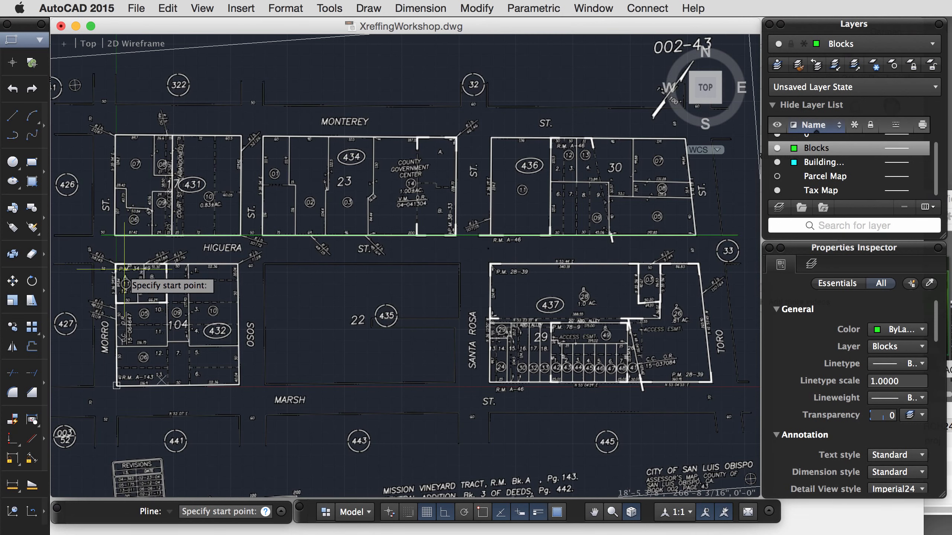
{"action": "left_click", "coordinate": [103, 264]}
{"action": "left_click", "coordinate": [734, 288]}
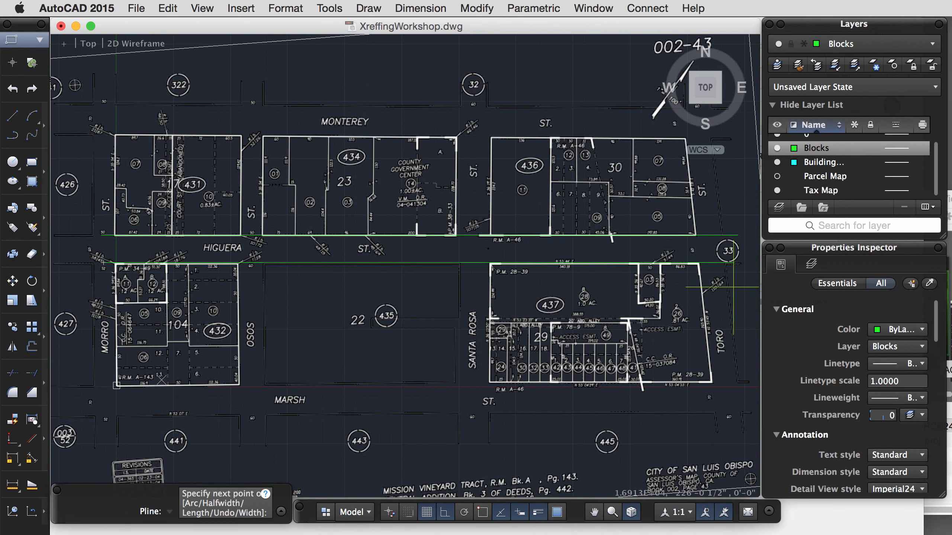
{"action": "key", "text": "Return"}
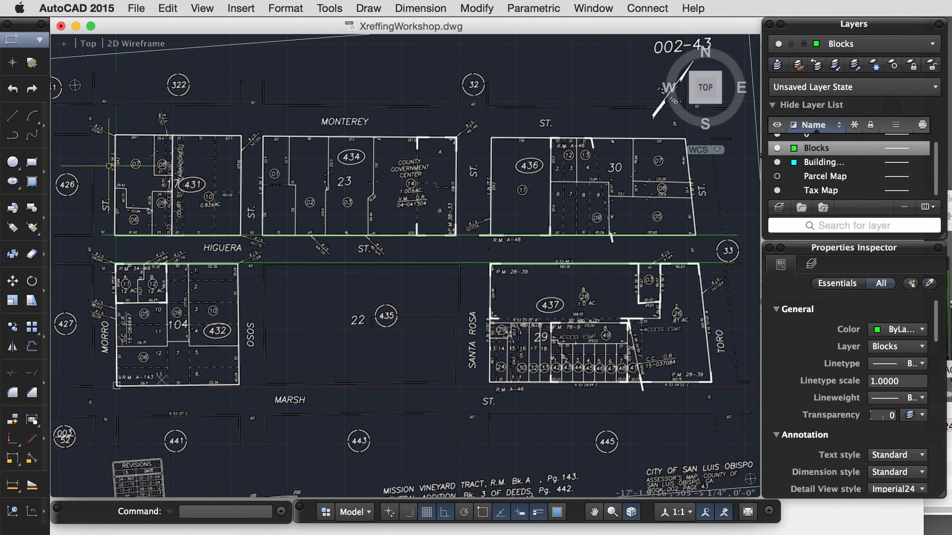
- Draw a horizontal polyline along the south side of Monterey Street, across the top edges of blocks 431, 434 and 436
{"action": "key", "text": "Return"}
{"action": "left_click", "coordinate": [104, 135]}
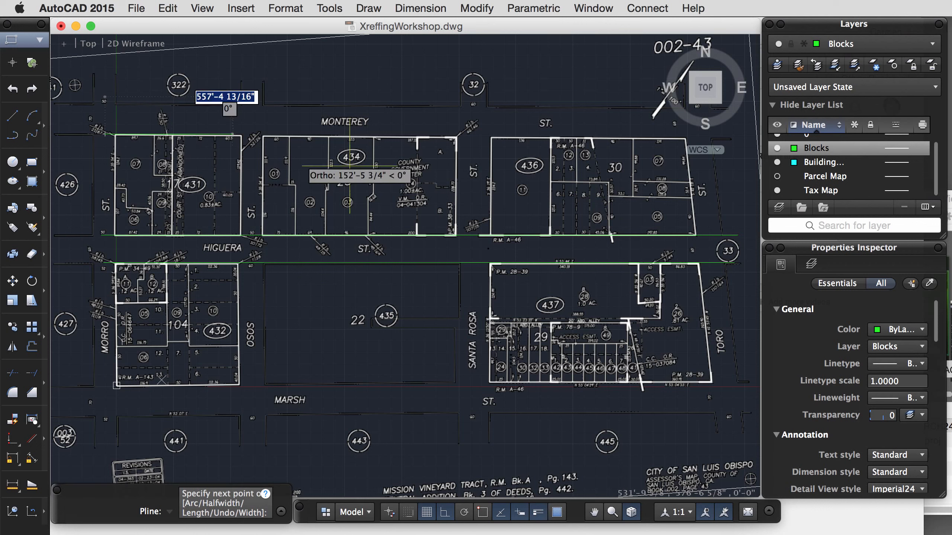
{"action": "left_click", "coordinate": [711, 172]}
{"action": "key", "text": "Return"}
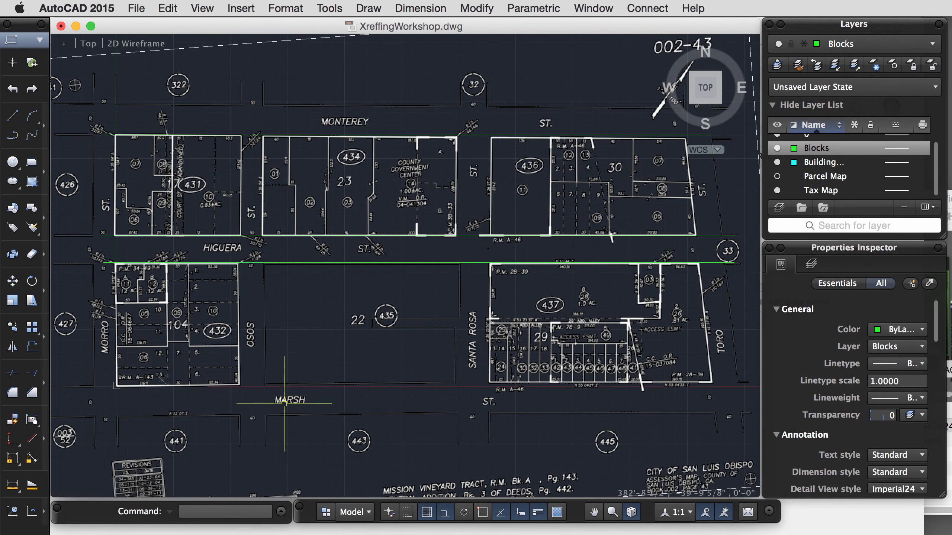
- Draw a horizontal polyline along the north side of Marsh Street, across the bottom edges of blocks 432, 435 and 437
{"action": "key", "text": "Return"}
{"action": "left_click", "coordinate": [104, 386]}
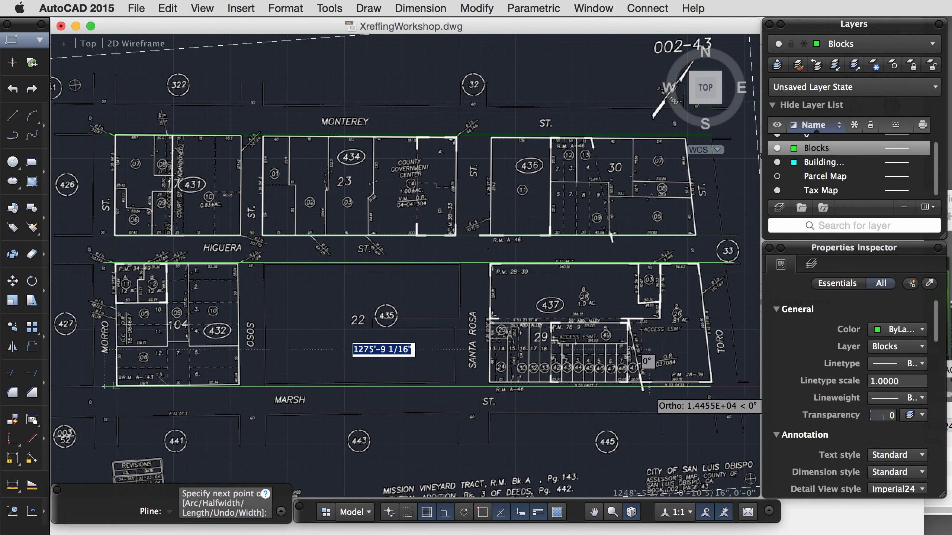
{"action": "left_click", "coordinate": [731, 401]}
{"action": "key", "text": "Return"}
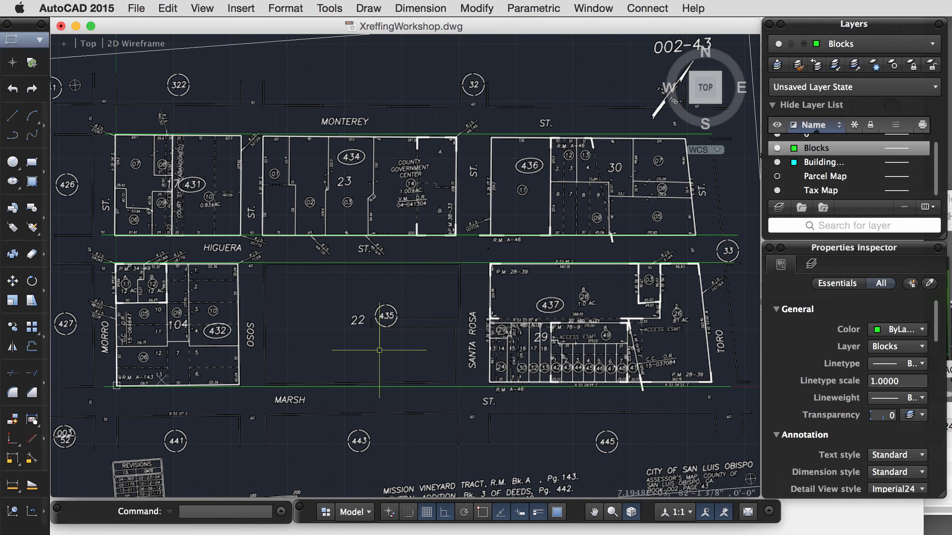
- Draw a vertical polyline along the east side of Morro Street, from just above the Monterey line to just below the Marsh line
{"action": "key", "text": "Return"}
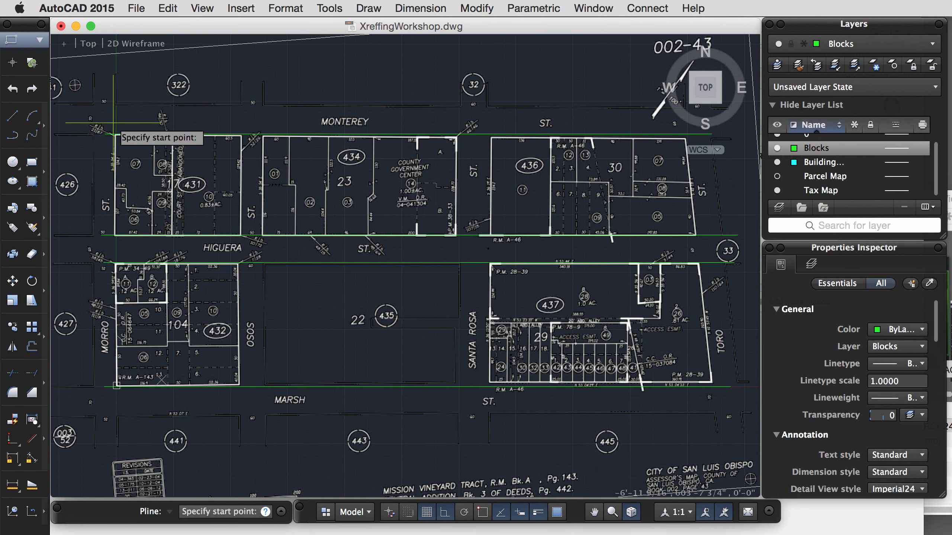
{"action": "left_click", "coordinate": [115, 123]}
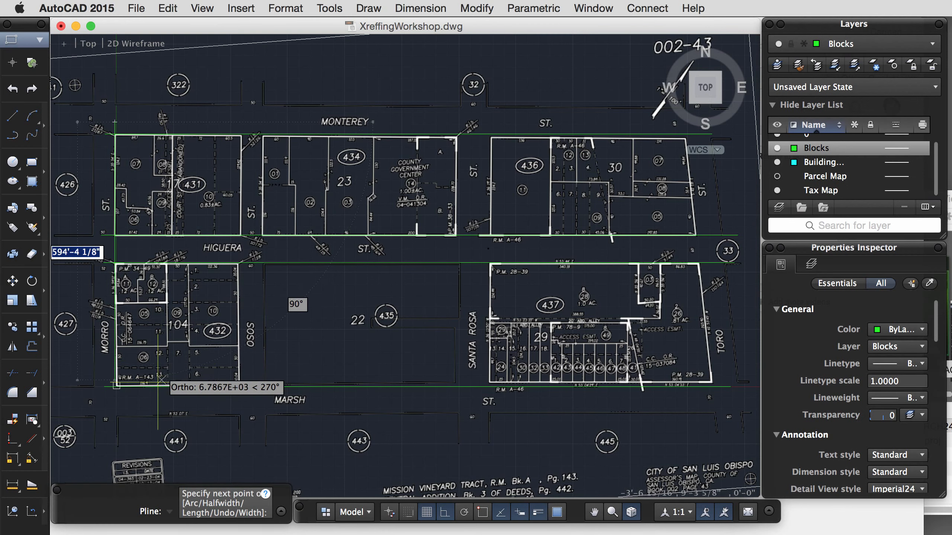
{"action": "left_click", "coordinate": [115, 400]}
{"action": "key", "text": "Return"}
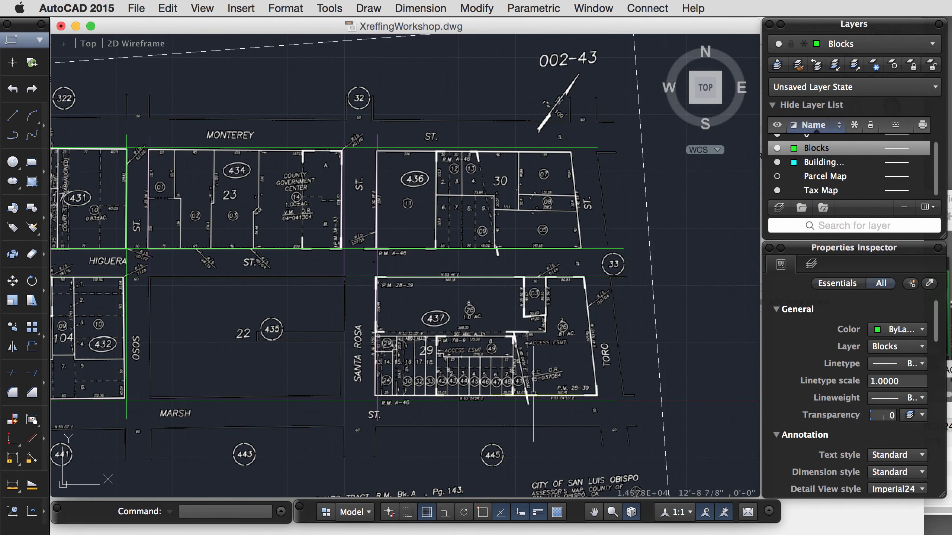
- Draw an angled polyline along the west side of Toro Street, from just above the Monterey line to below the Marsh line
{"action": "type", "text": "pl"}
{"action": "key", "text": "Return"}
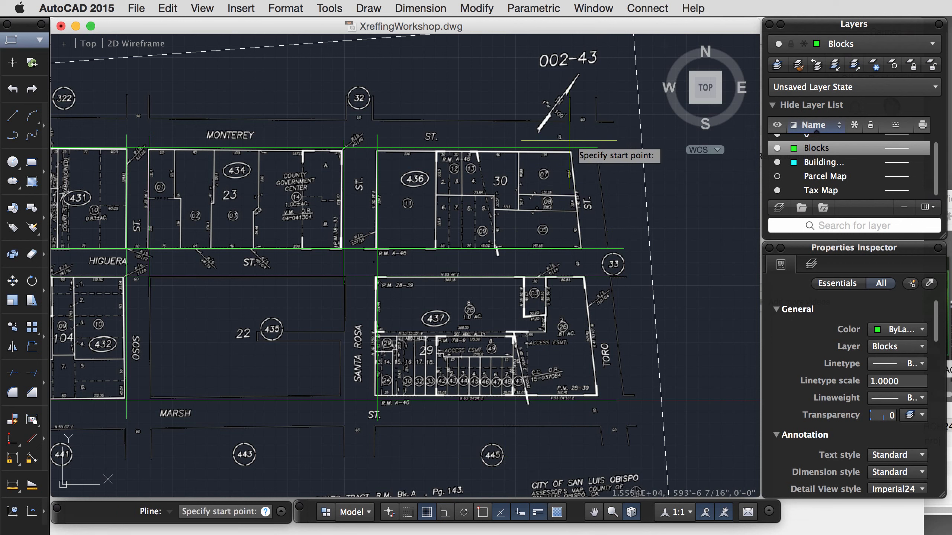
{"action": "left_click", "coordinate": [569, 139]}
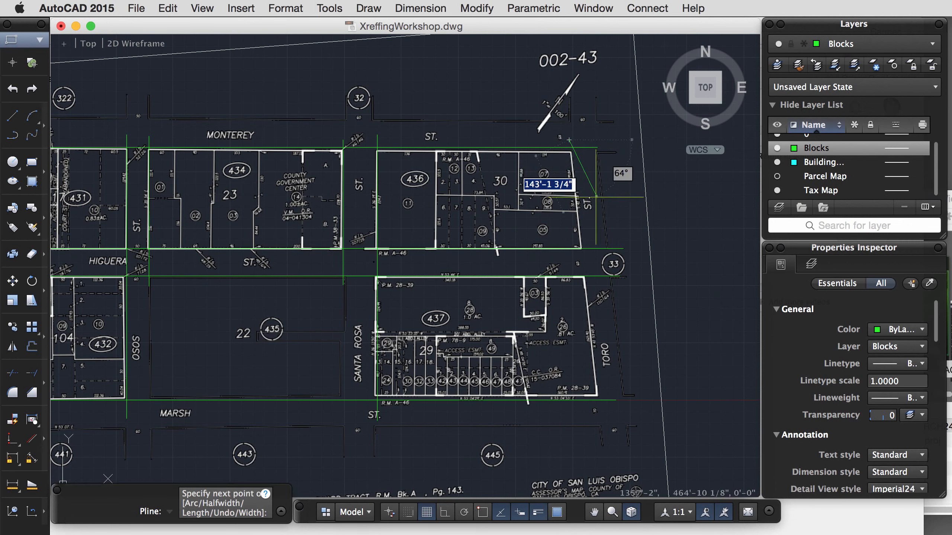
{"action": "left_click", "coordinate": [600, 421]}
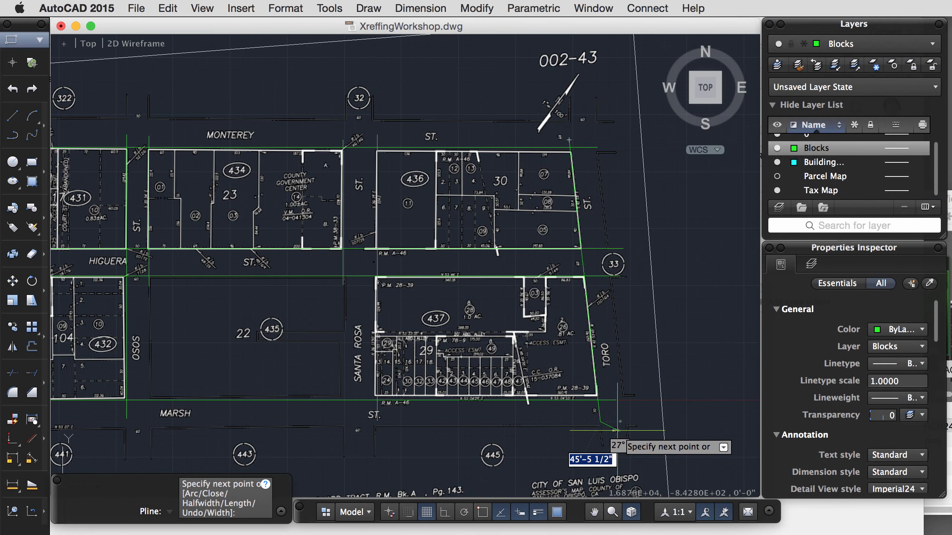
{"action": "key", "text": "Return"}
{"action": "left_click", "coordinate": [527, 427]}
{"action": "middle_click_drag", "start_coordinate": [534, 426], "coordinate": [656, 423]}
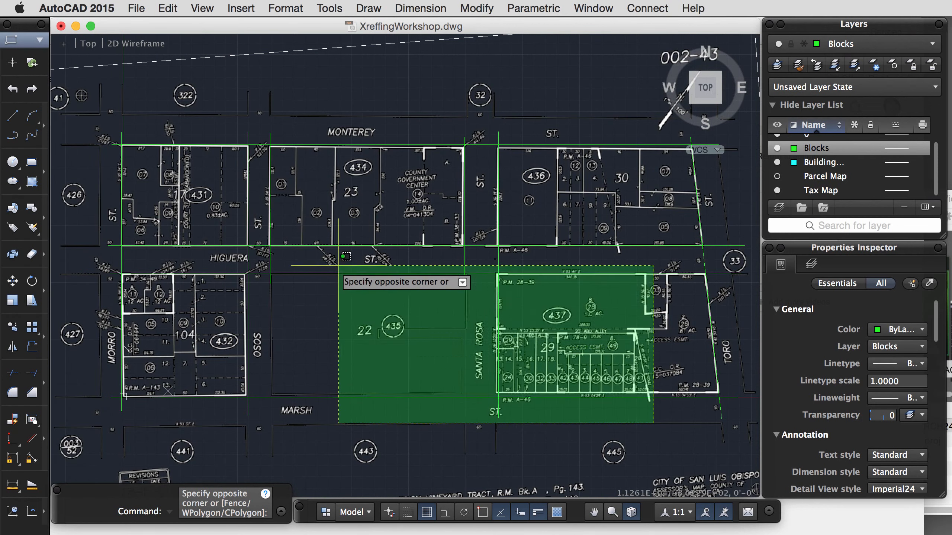
- With Ortho on, stretch the lower end of the polyline along block 434's west edge straight down past the Marsh Street line
{"action": "left_click", "coordinate": [394, 420]}
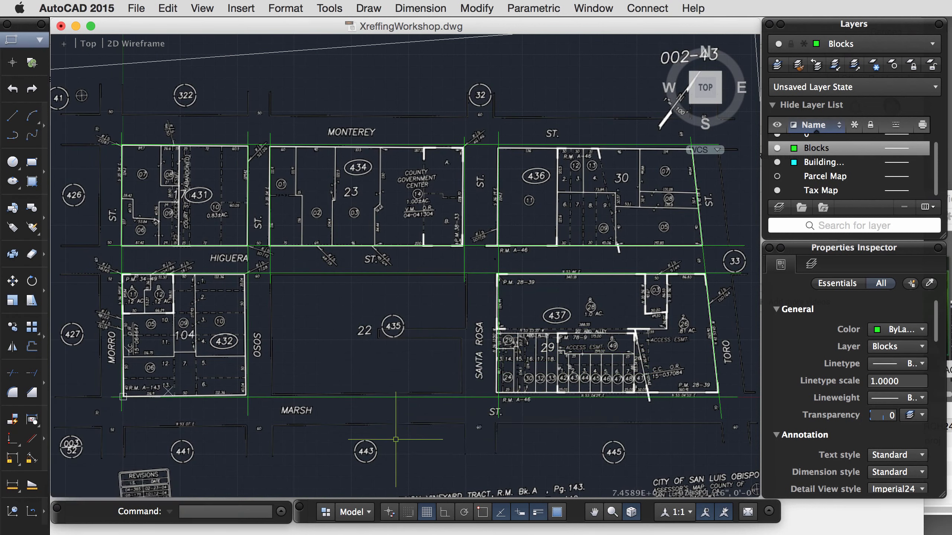
{"action": "left_click", "coordinate": [270, 266]}
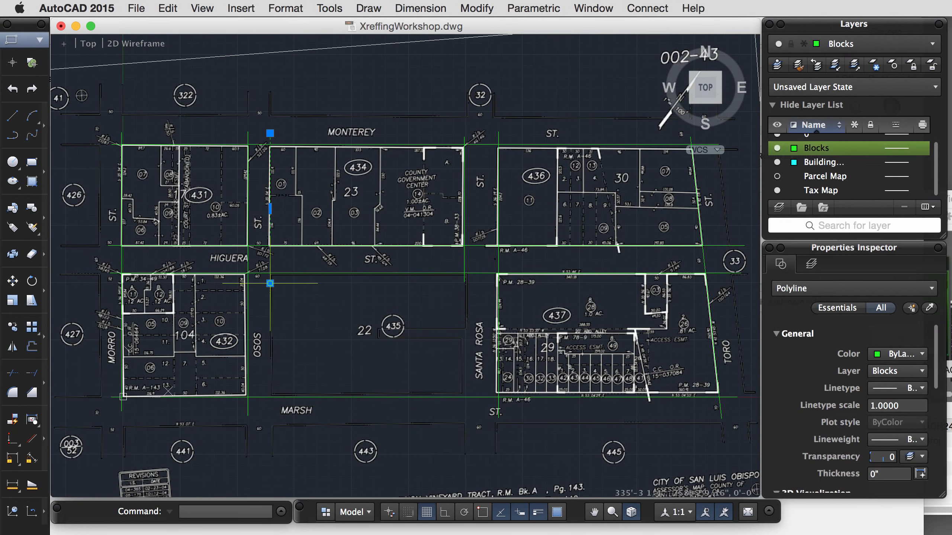
{"action": "left_click", "coordinate": [270, 283]}
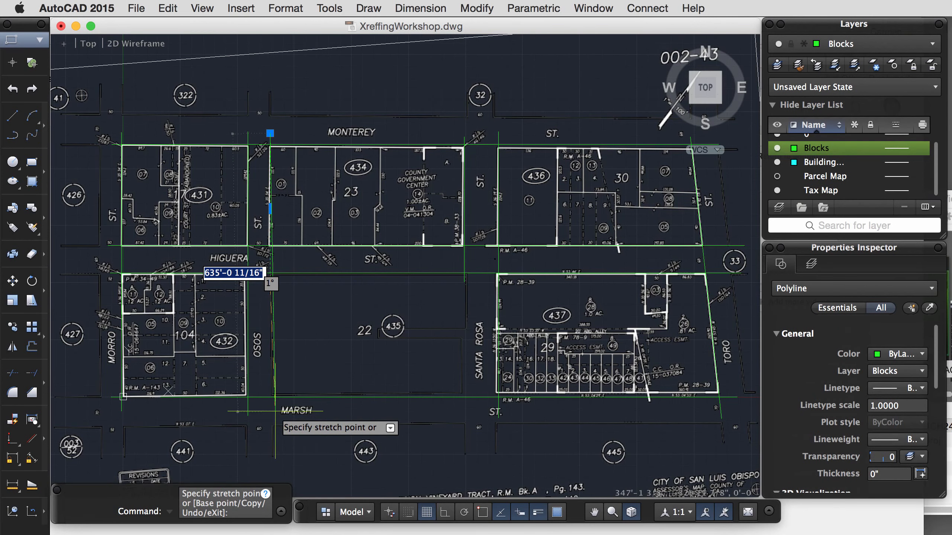
{"action": "left_click", "coordinate": [444, 515]}
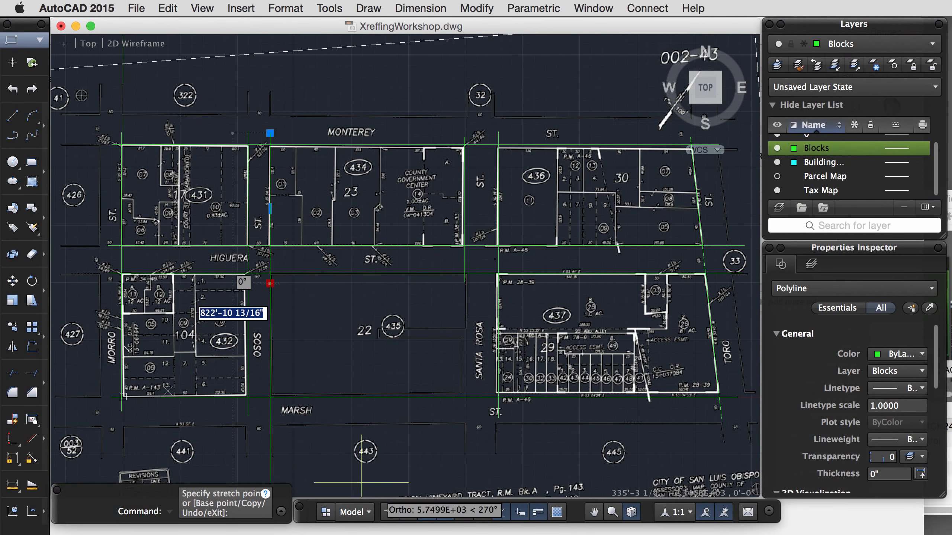
{"action": "left_click", "coordinate": [270, 414]}
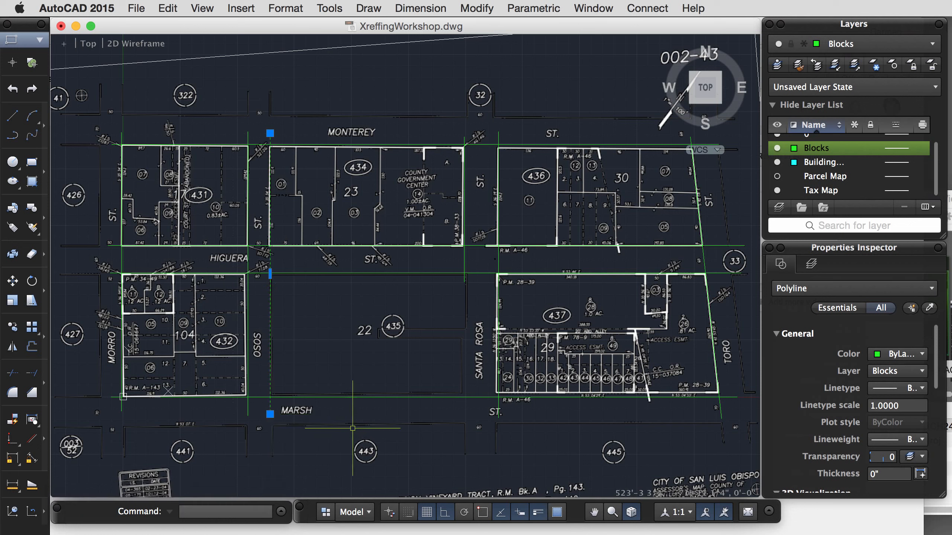
{"action": "key", "text": "Escape"}
- Stretch the lower end of the polyline along block 434's east edge straight down past the Marsh Street line
{"action": "left_click", "coordinate": [464, 266]}
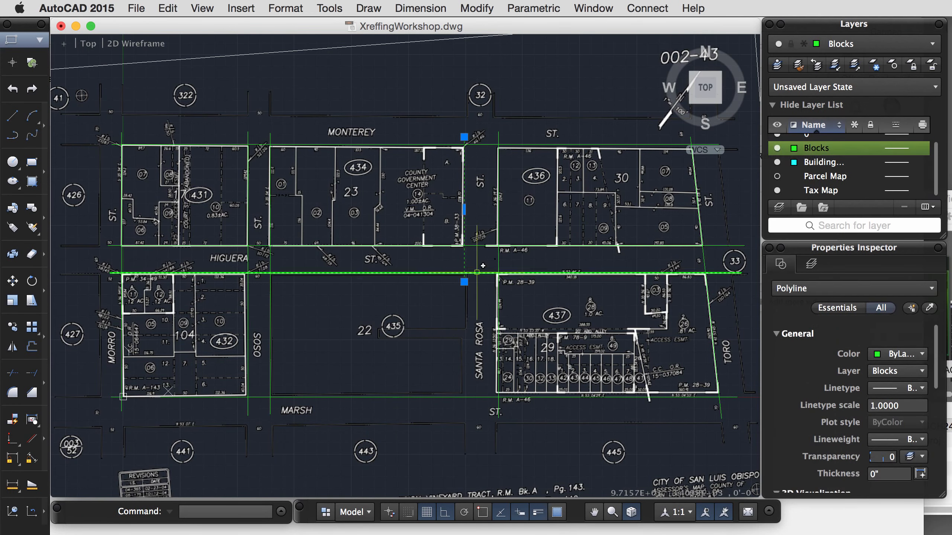
{"action": "left_click", "coordinate": [464, 282]}
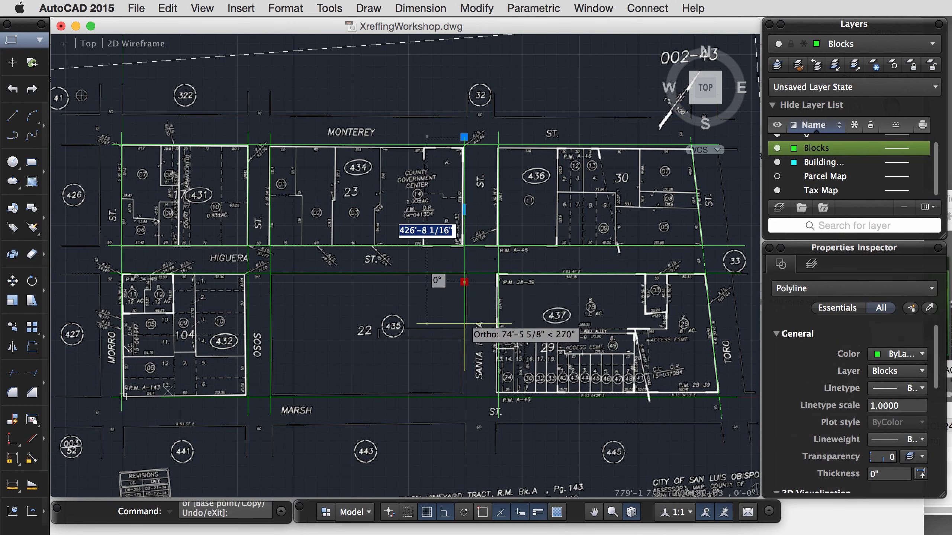
{"action": "left_click", "coordinate": [465, 412]}
{"action": "key", "text": "Escape"}
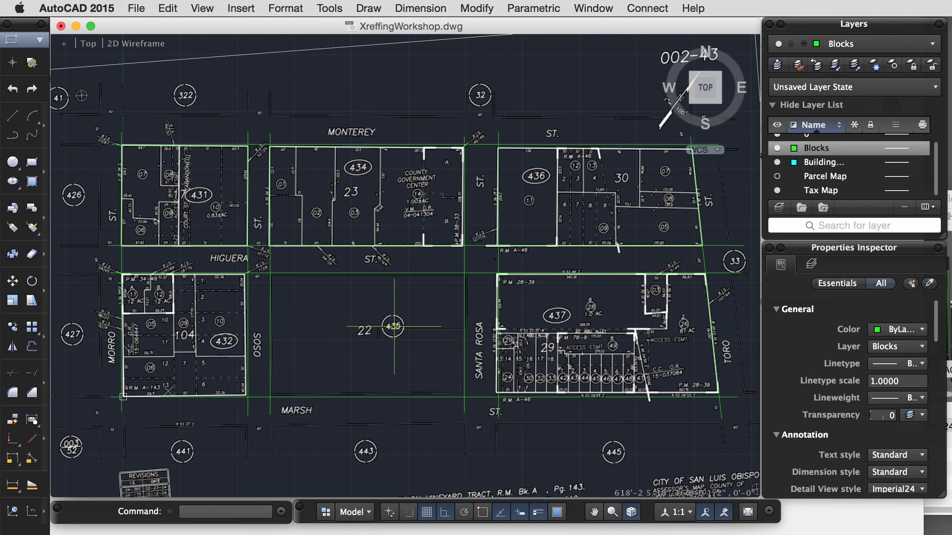
- Trim the block polylines using all objects as cutting edges, removing the segments crossing the streets and the overhangs along Marsh and Morro Streets
{"action": "type", "text": "tr"}
{"action": "key", "text": "Return"}
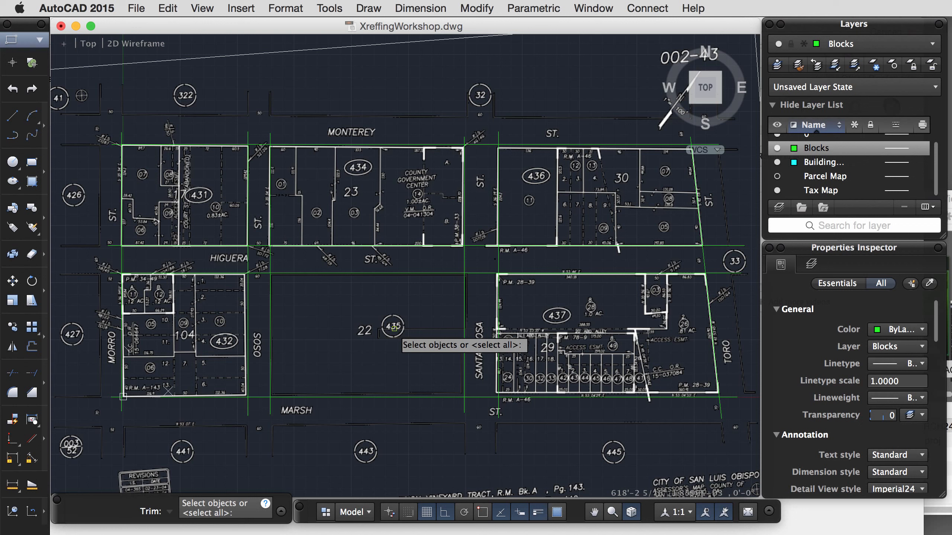
{"action": "key", "text": "Return"}
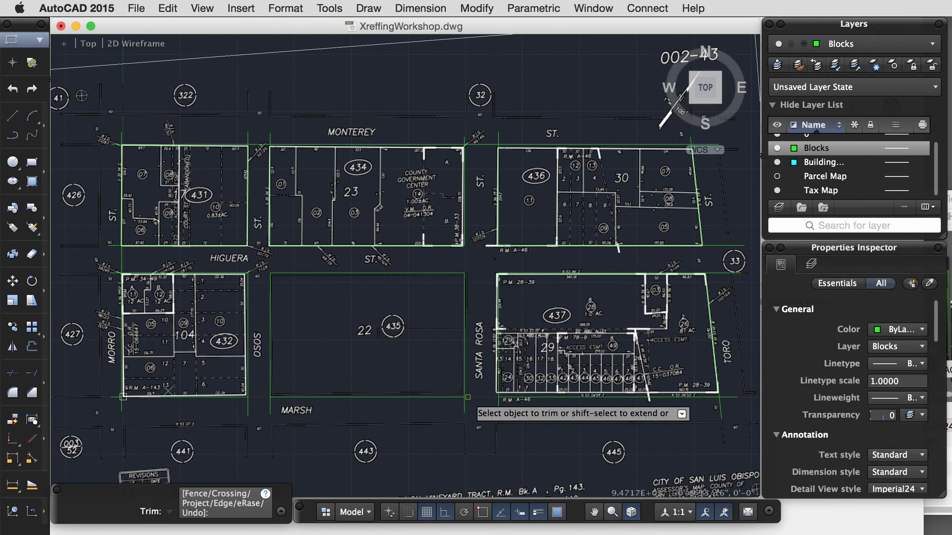
{"action": "left_click", "coordinate": [741, 422]}
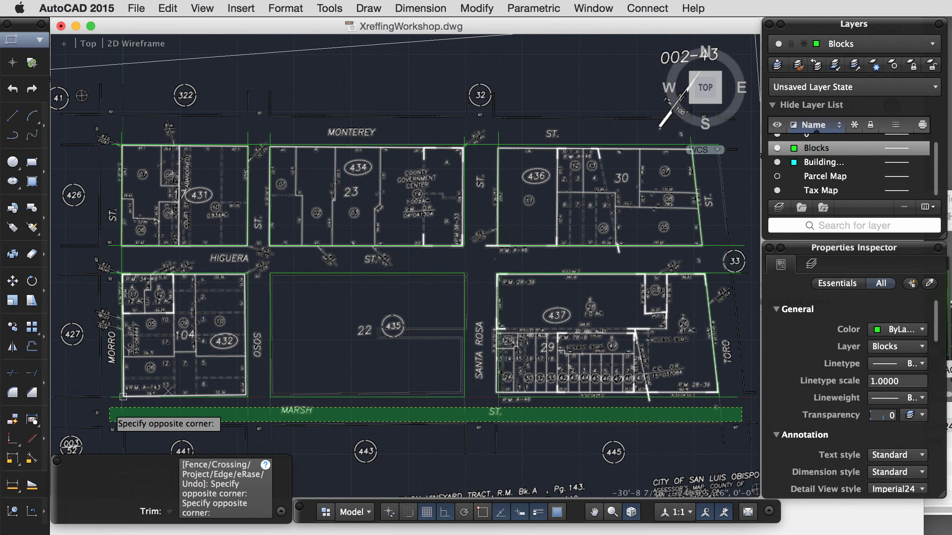
{"action": "left_click", "coordinate": [124, 396]}
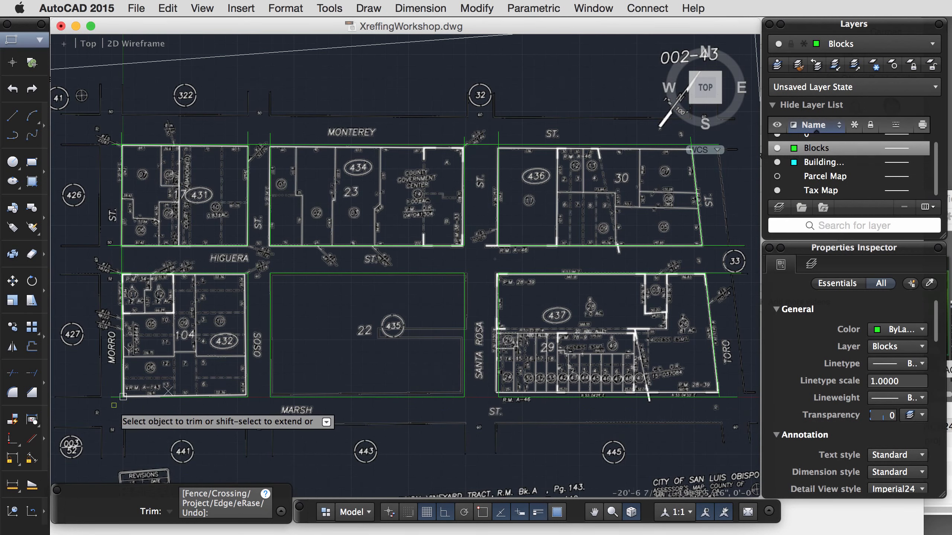
{"action": "left_click", "coordinate": [113, 406]}
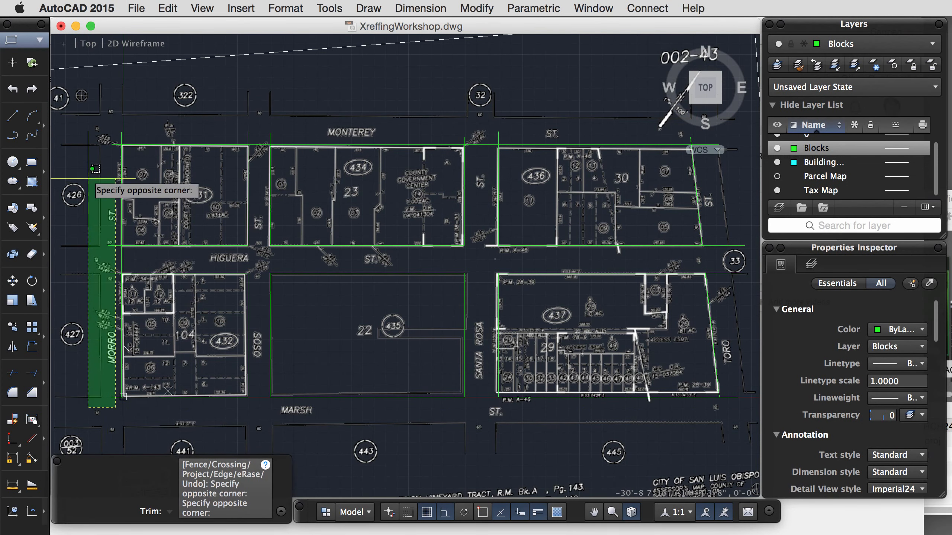
{"action": "left_click", "coordinate": [84, 130]}
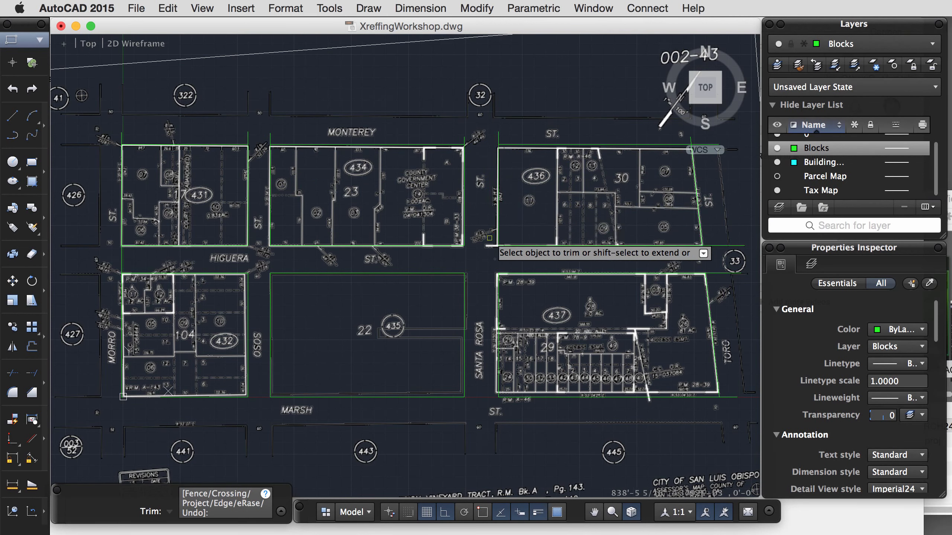
{"action": "key", "text": "Escape"}
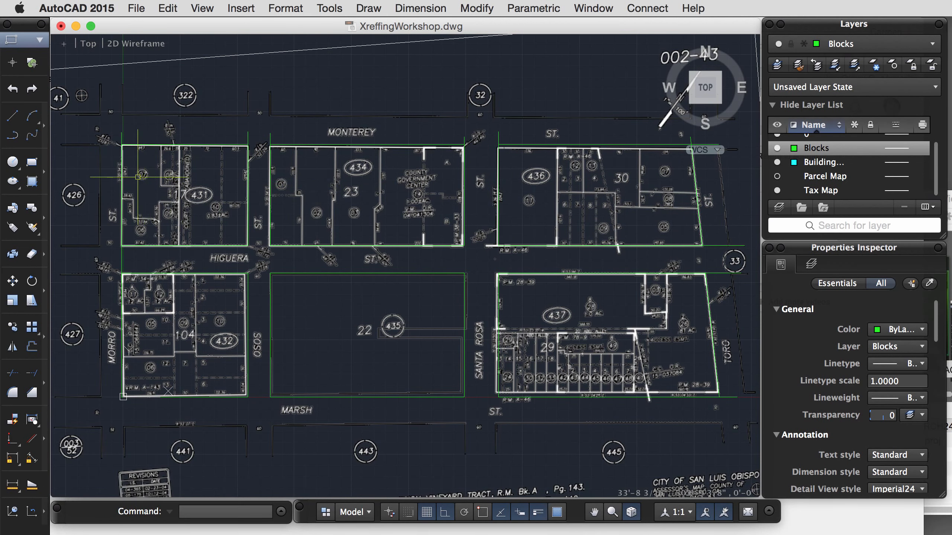
- Fillet the northwest and northeast corners of block 431 with a radius of 0
{"action": "key", "text": "Return"}
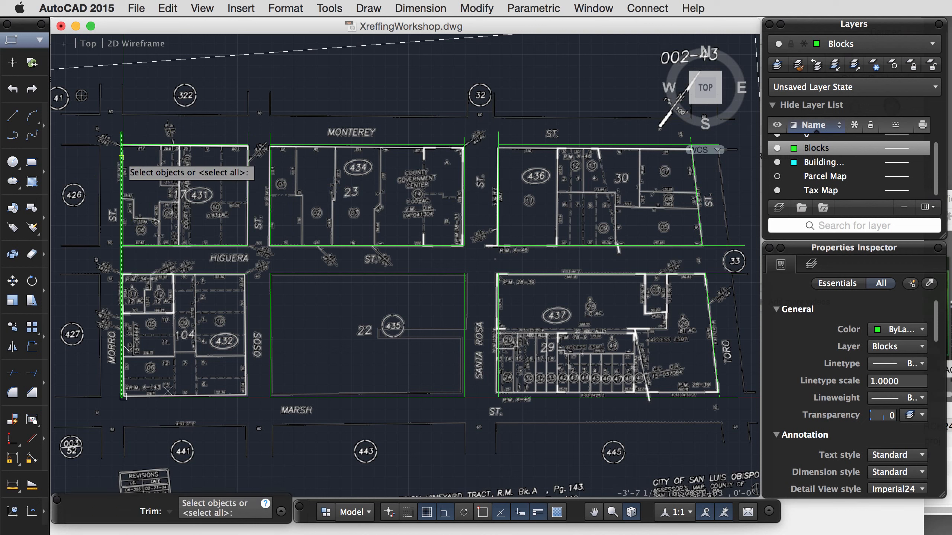
{"action": "key", "text": "Escape"}
{"action": "type", "text": "f"}
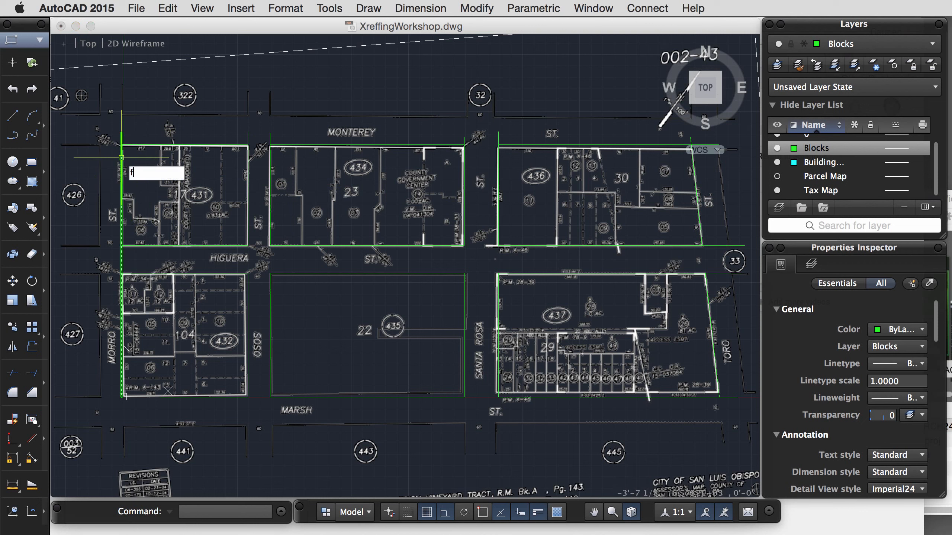
{"action": "key", "text": "Return"}
{"action": "type", "text": "r"}
{"action": "key", "text": "Return"}
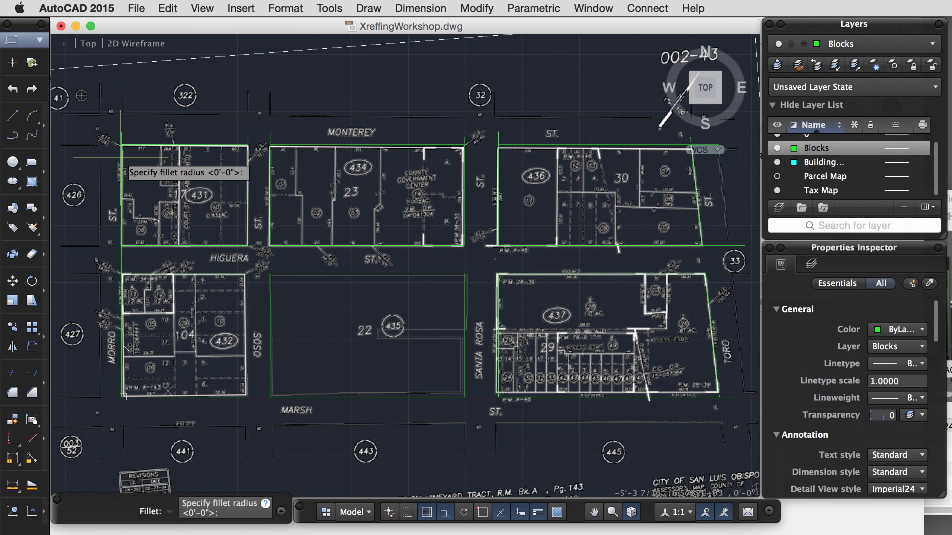
{"action": "key", "text": "Return"}
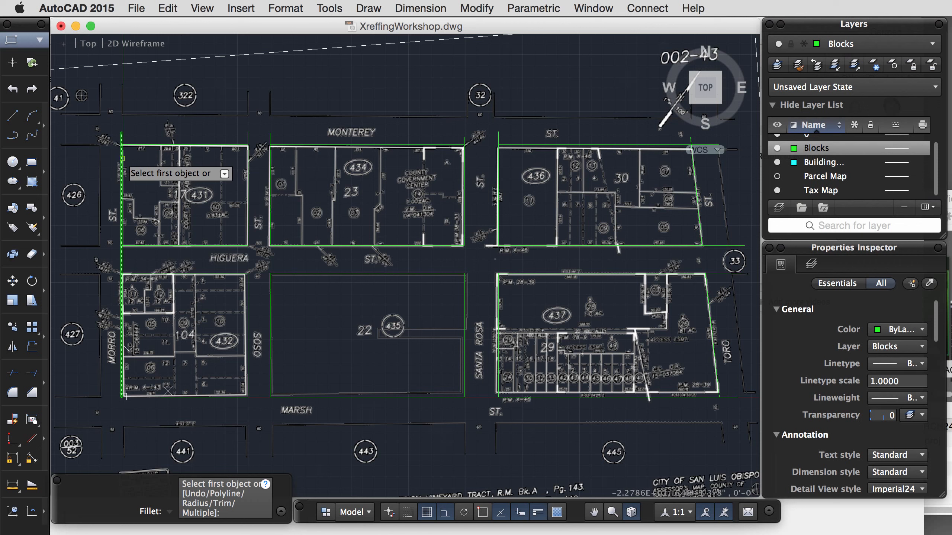
{"action": "left_click", "coordinate": [123, 159]}
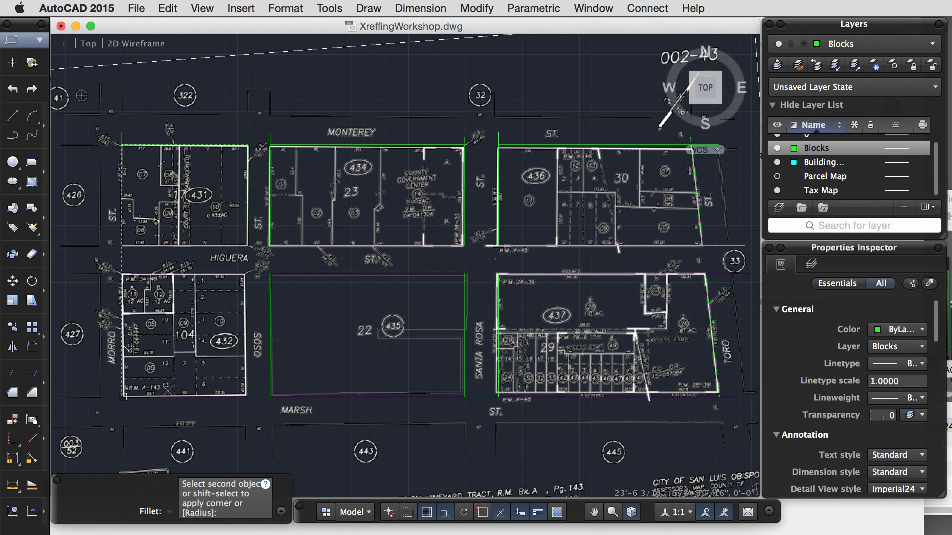
{"action": "left_click", "coordinate": [173, 144]}
{"action": "key", "text": "Return"}
{"action": "left_click", "coordinate": [240, 146]}
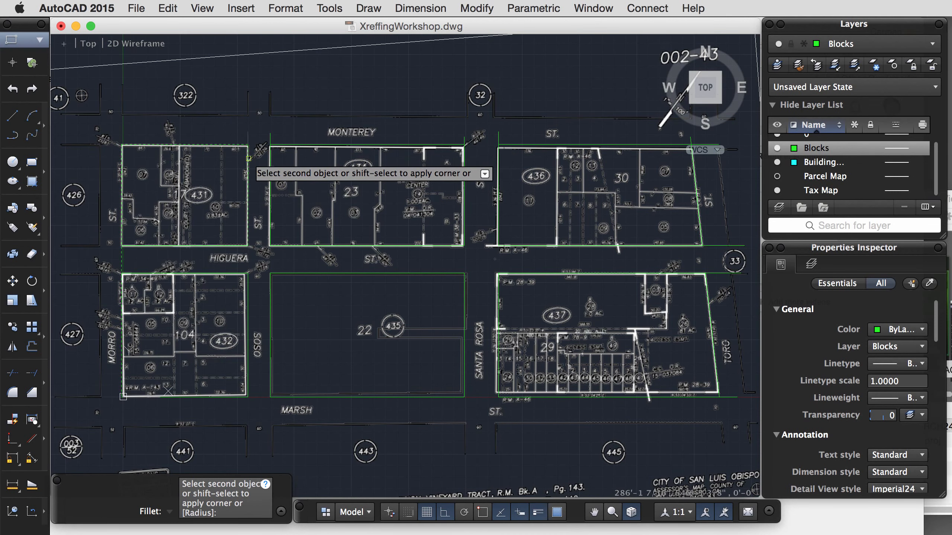
{"action": "left_click", "coordinate": [248, 159]}
- Fillet the upper corners of block 434 with the same zero radius, joining its side polylines to the Monterey Street edge
{"action": "key", "text": "Return"}
{"action": "left_click", "coordinate": [270, 161]}
{"action": "left_click", "coordinate": [284, 147]}
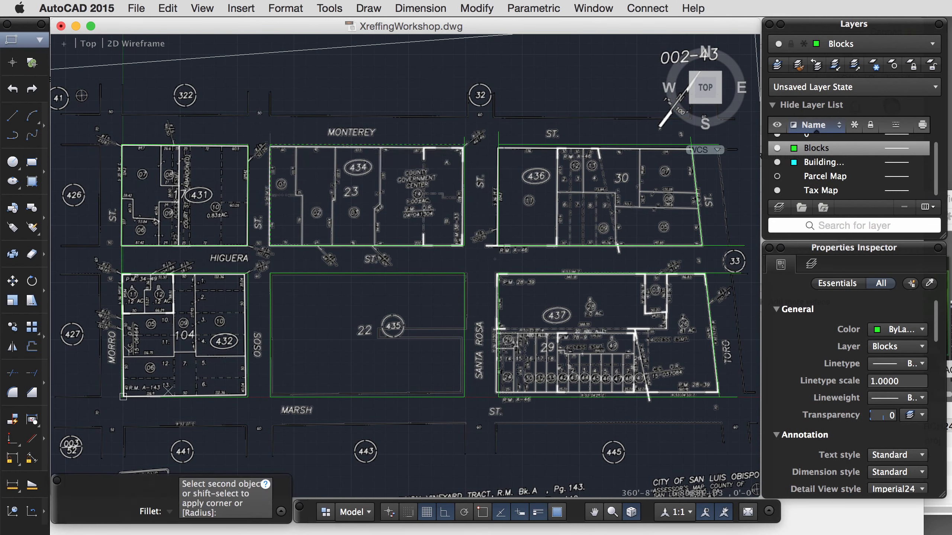
{"action": "key", "text": "Return"}
{"action": "left_click", "coordinate": [457, 147]}
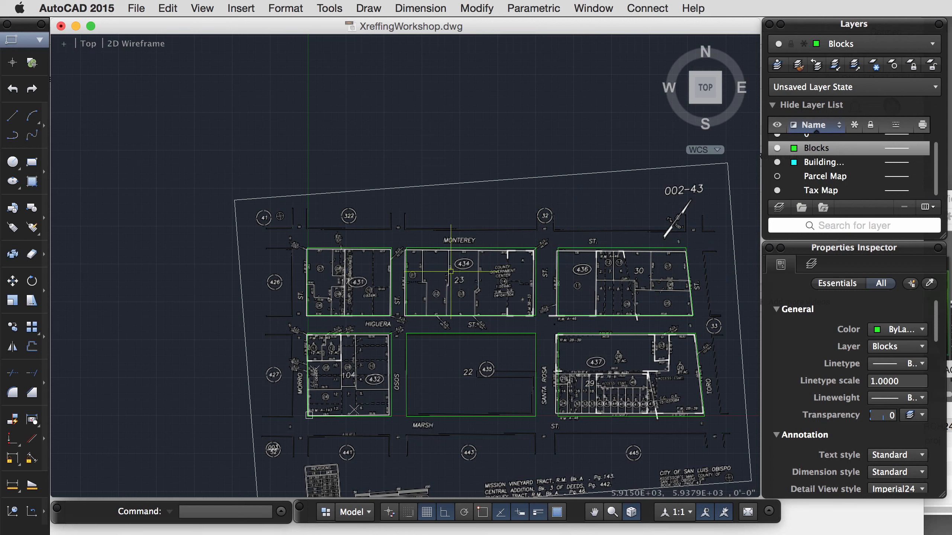
- Make Building Footprints the active layer and show the Parcel Map layer instead of the Tax Map layer
{"action": "left_click", "coordinate": [821, 163]}
{"action": "right_click", "coordinate": [818, 165]}
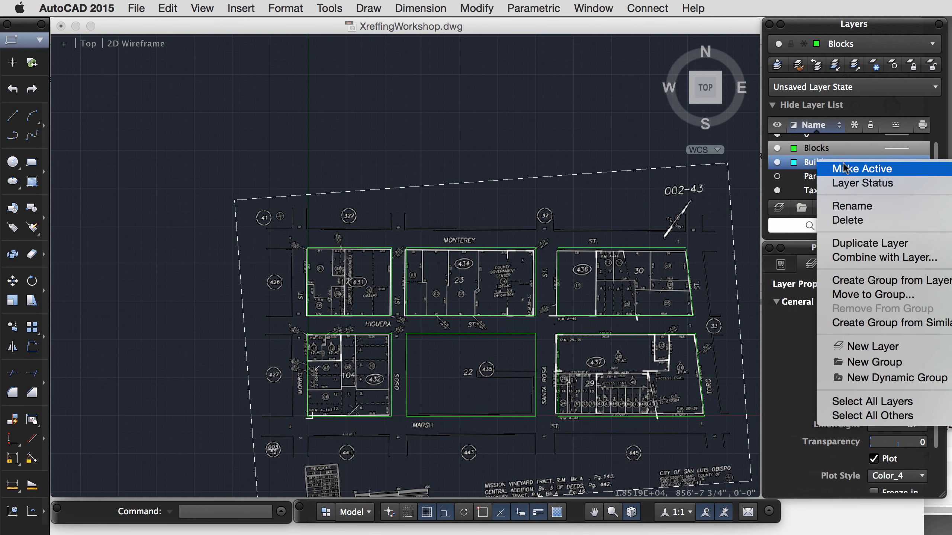
{"action": "left_click", "coordinate": [849, 169]}
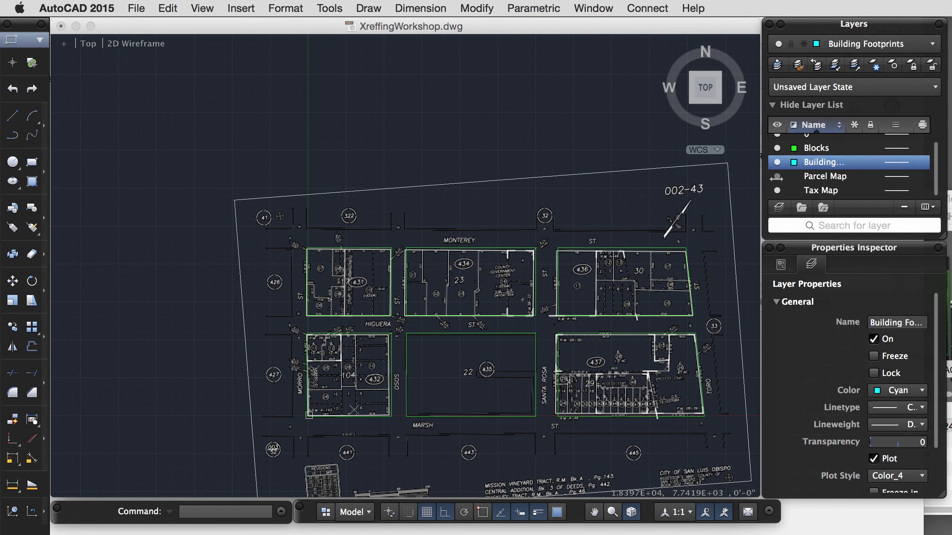
{"action": "left_click", "coordinate": [778, 190]}
{"action": "left_click", "coordinate": [777, 178]}
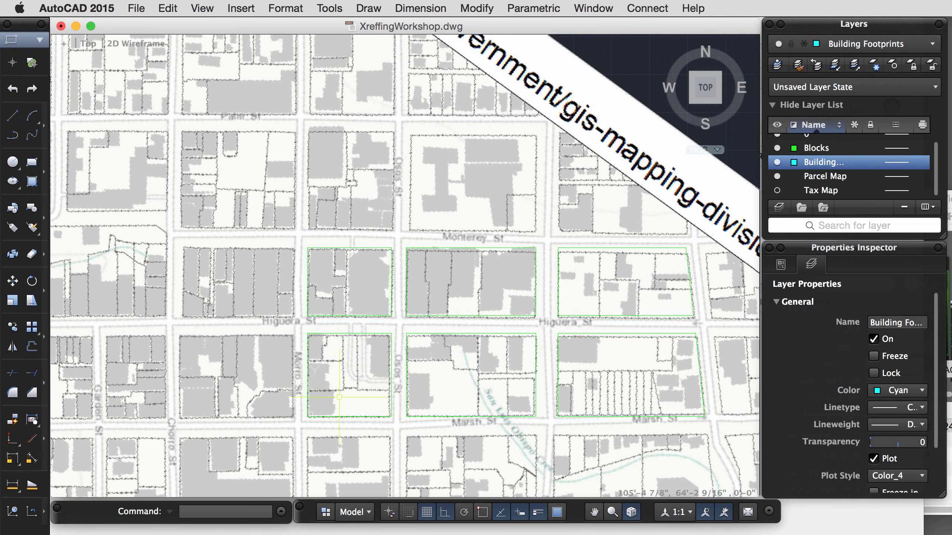
- Start a polyline with object snap on at the block's corner at Morro and Marsh Streets, running about 82'-3" east along the block's south edge
{"action": "scroll", "coordinate": [339, 396], "scroll_direction": "up", "scroll_amount": 6}
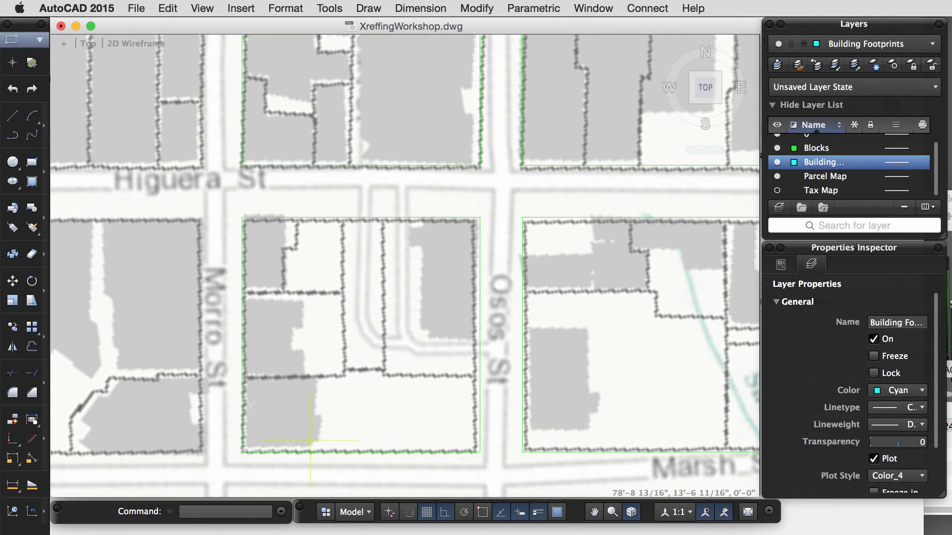
{"action": "scroll", "coordinate": [314, 440], "scroll_direction": "up", "scroll_amount": 6}
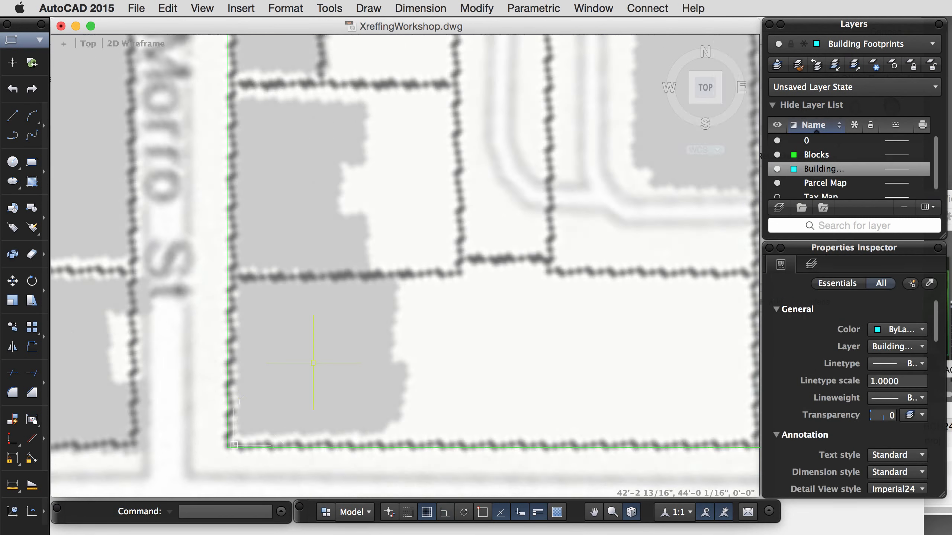
{"action": "left_click", "coordinate": [300, 345]}
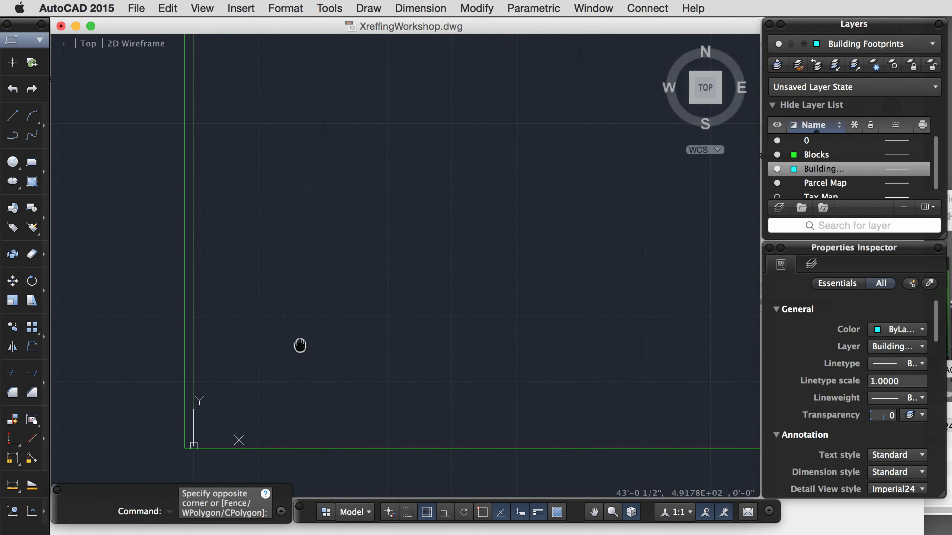
{"action": "left_click", "coordinate": [154, 160]}
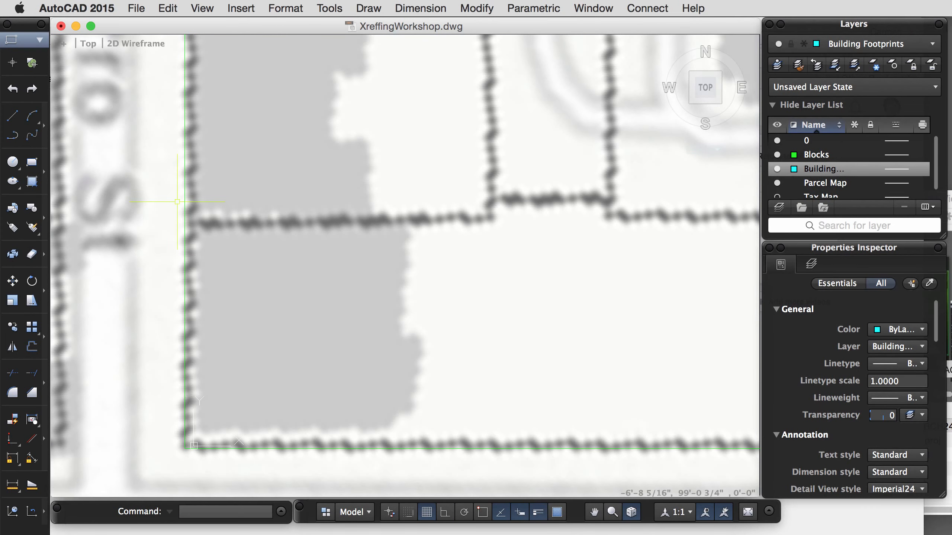
{"action": "type", "text": "pl"}
{"action": "key", "text": "Return"}
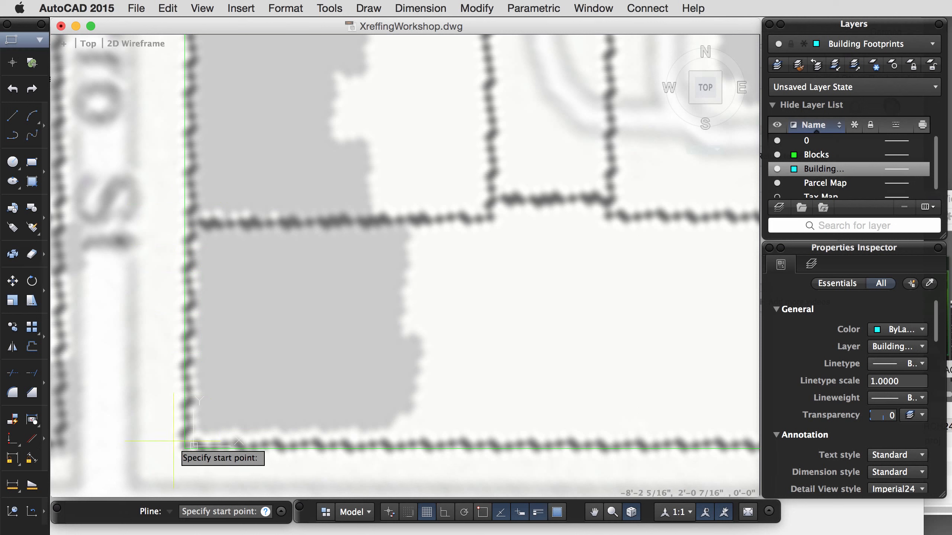
{"action": "left_click", "coordinate": [481, 511]}
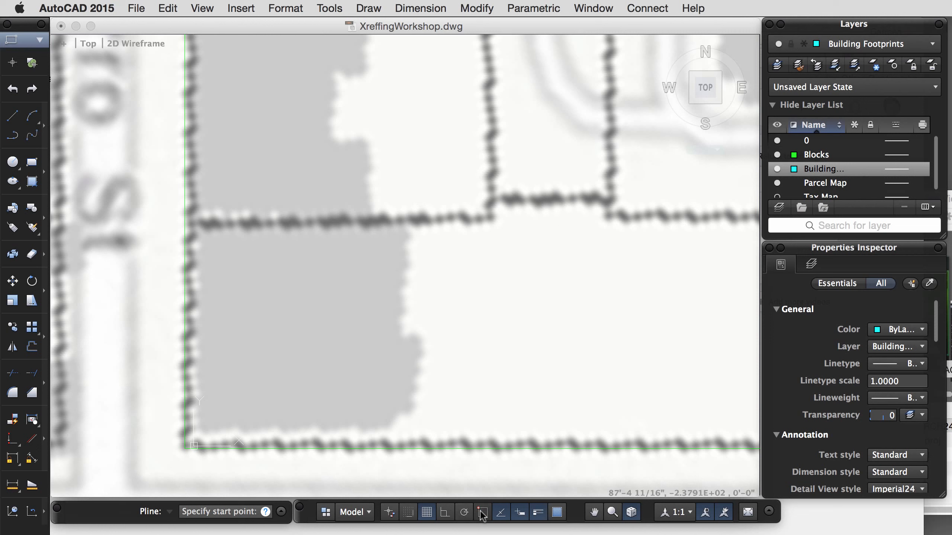
{"action": "left_click", "coordinate": [184, 449]}
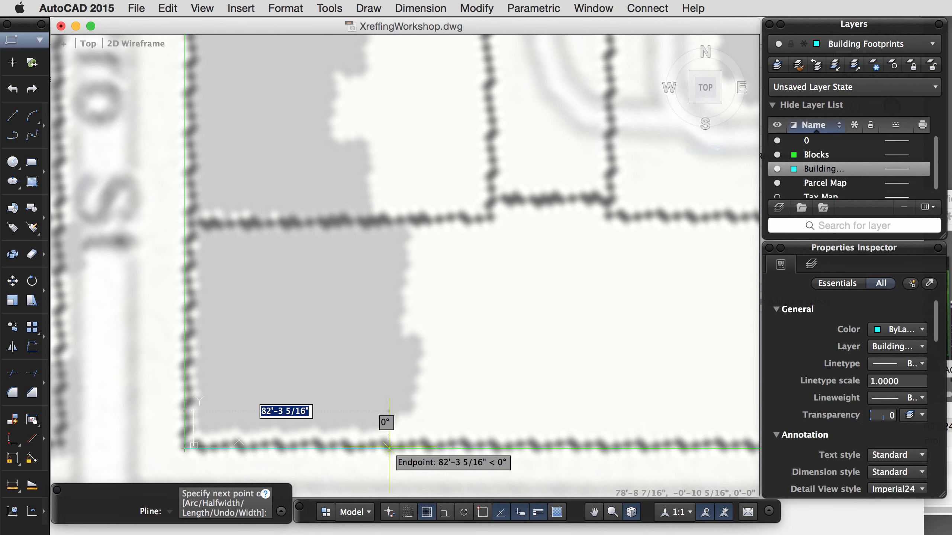
{"action": "left_click", "coordinate": [389, 447]}
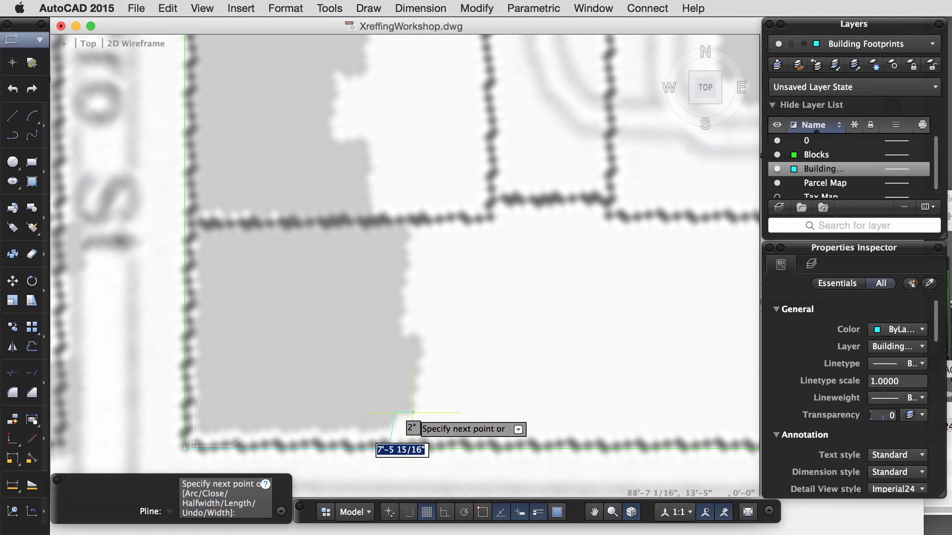
- Continue the polyline up the corner building's jogged east side to its northeast corner on the parcel line
{"action": "left_click", "coordinate": [395, 413]}
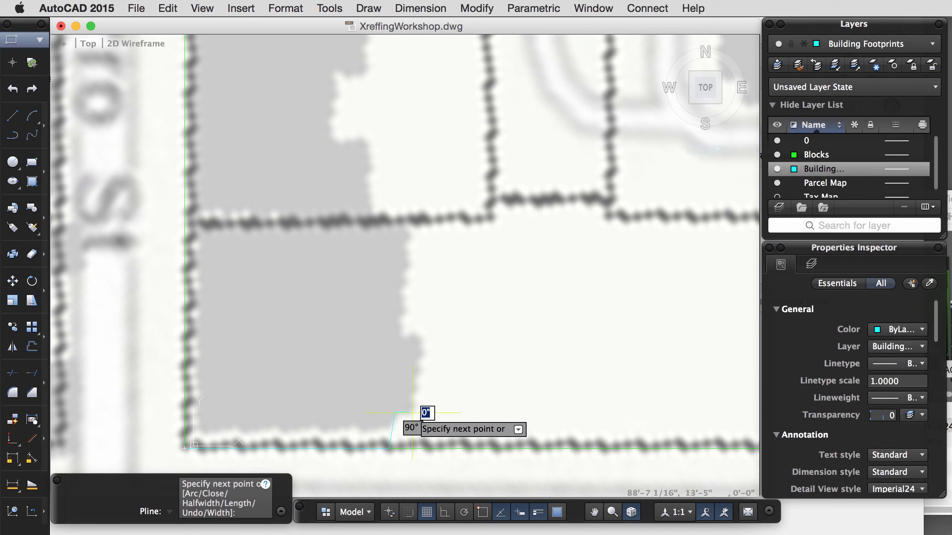
{"action": "left_click", "coordinate": [424, 333]}
{"action": "left_click", "coordinate": [402, 333]}
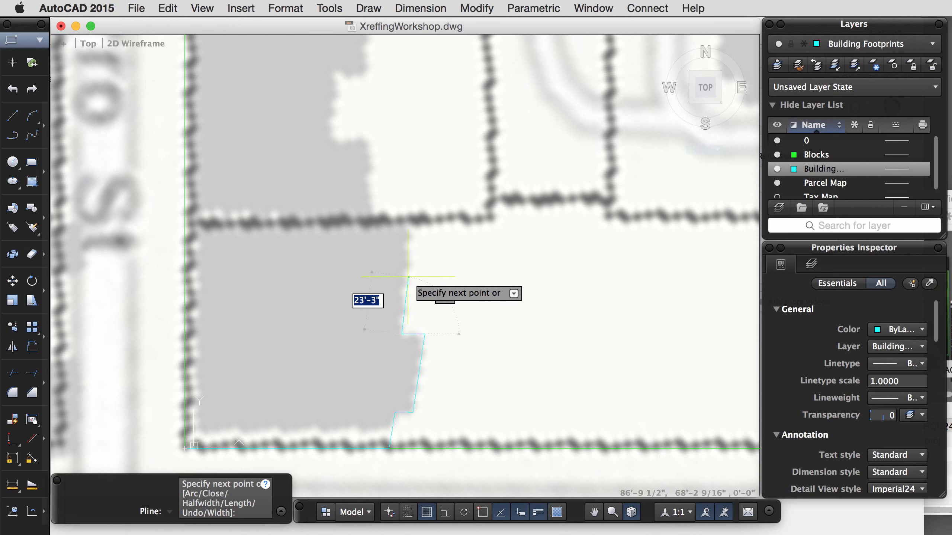
{"action": "left_click", "coordinate": [413, 224]}
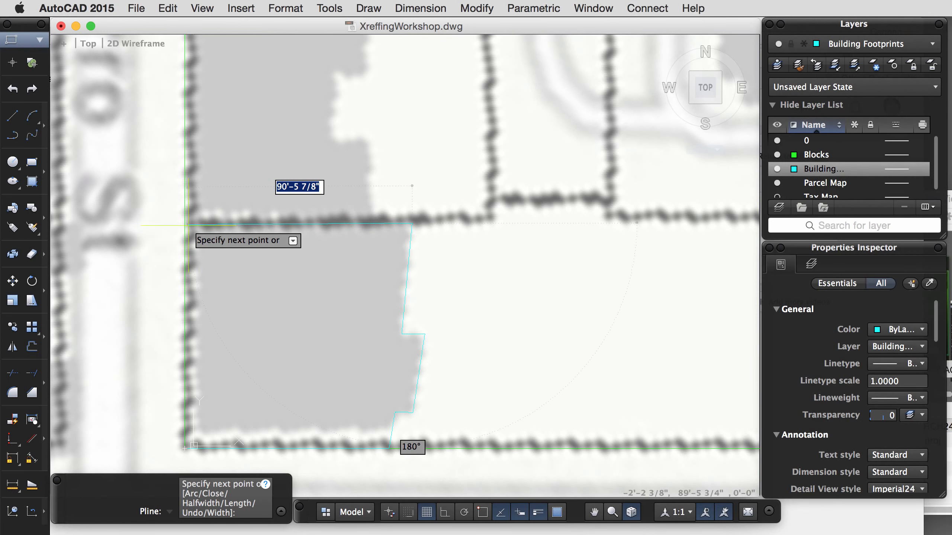
- Run the building's north edge perpendicular to the block's Morro Street line and close the footprint polyline
{"action": "type", "text": "per"}
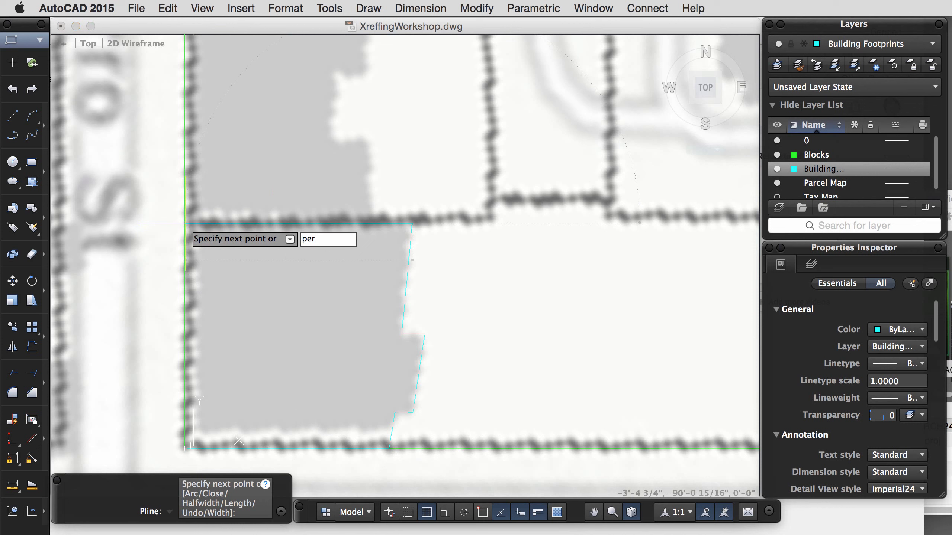
{"action": "key", "text": "Return"}
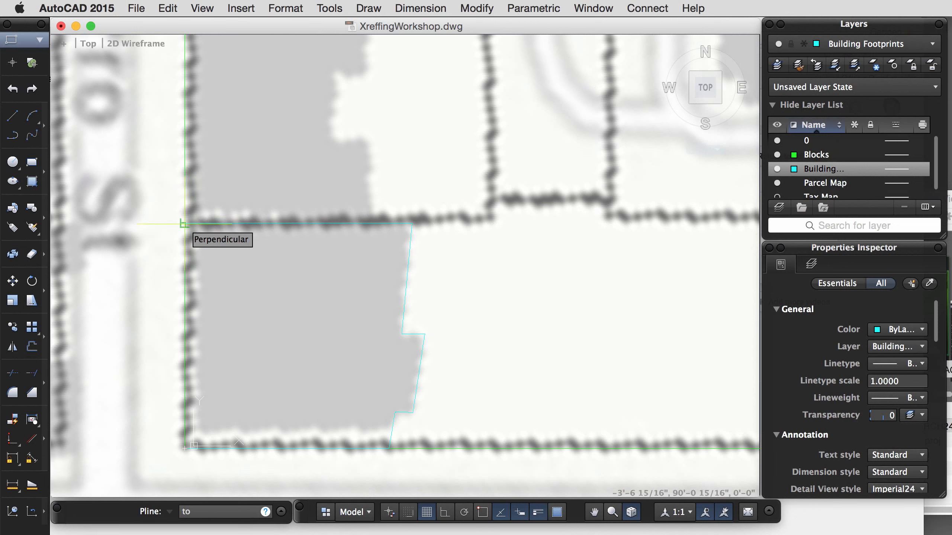
{"action": "left_click", "coordinate": [184, 224]}
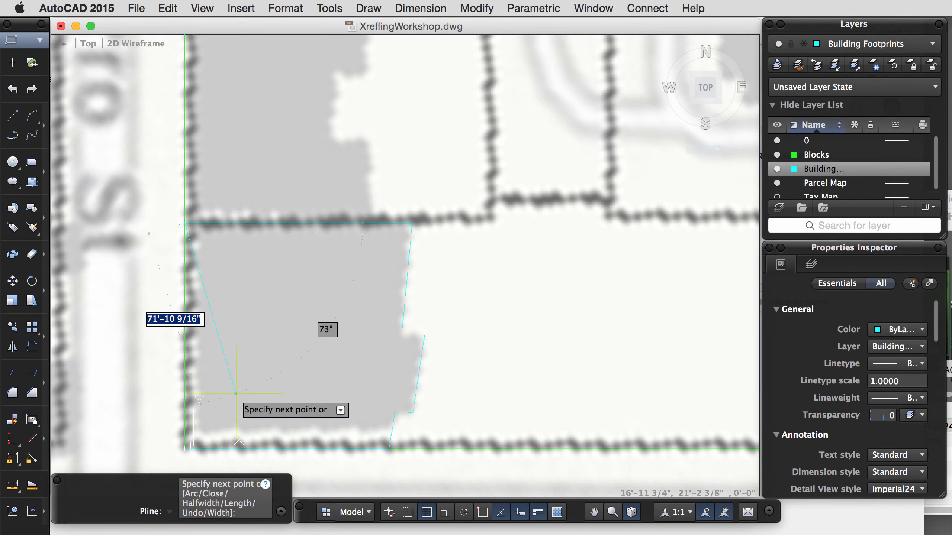
{"action": "left_click", "coordinate": [195, 491]}
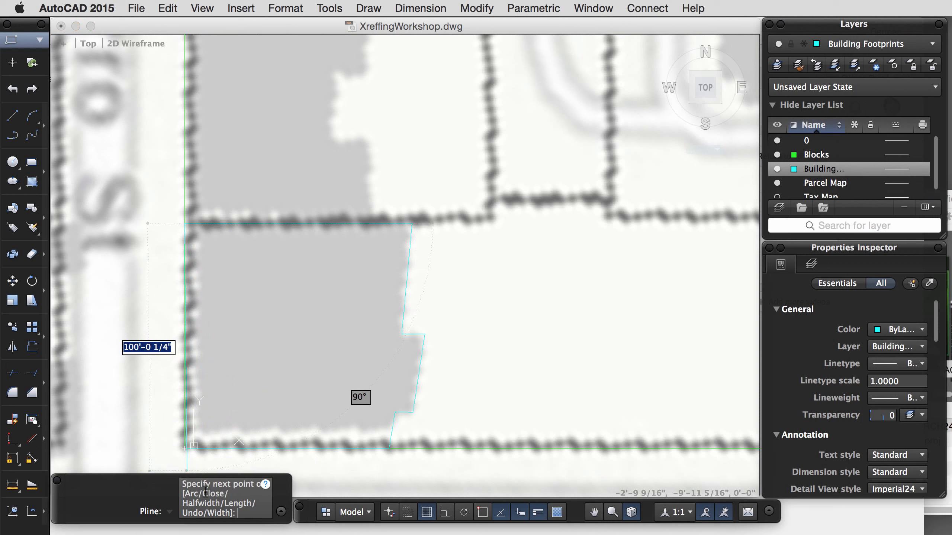
{"action": "type", "text": "c"}
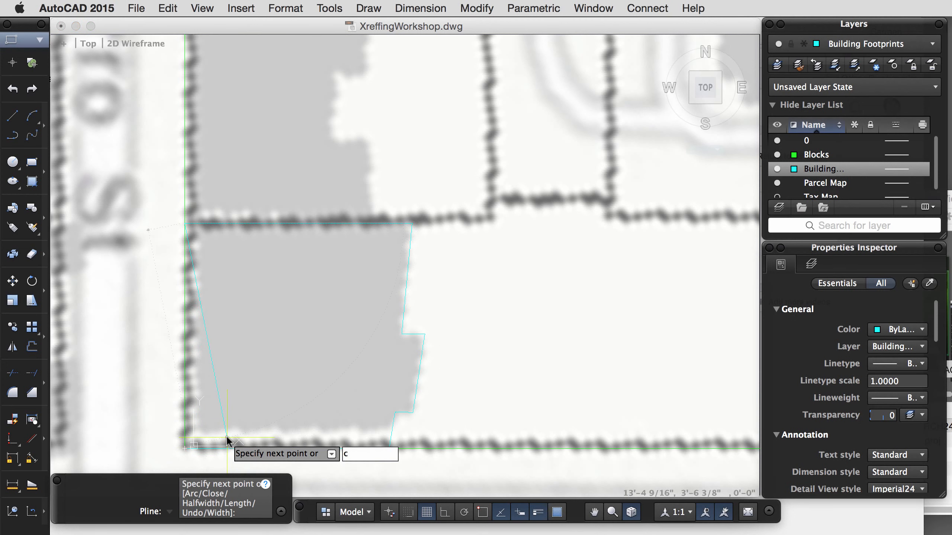
{"action": "key", "text": "Return"}
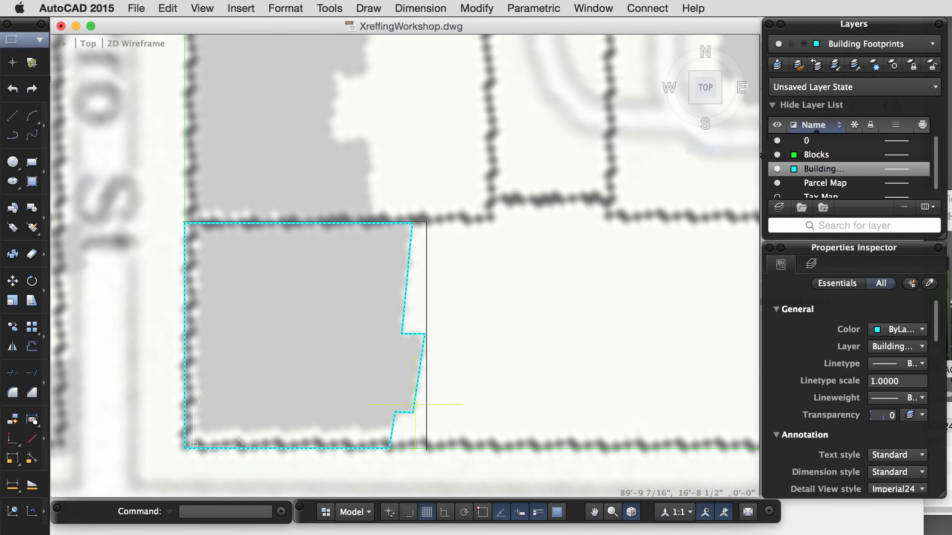
{"action": "left_click", "coordinate": [415, 404]}
{"action": "scroll", "coordinate": [224, 400], "scroll_direction": "down", "scroll_amount": 2}
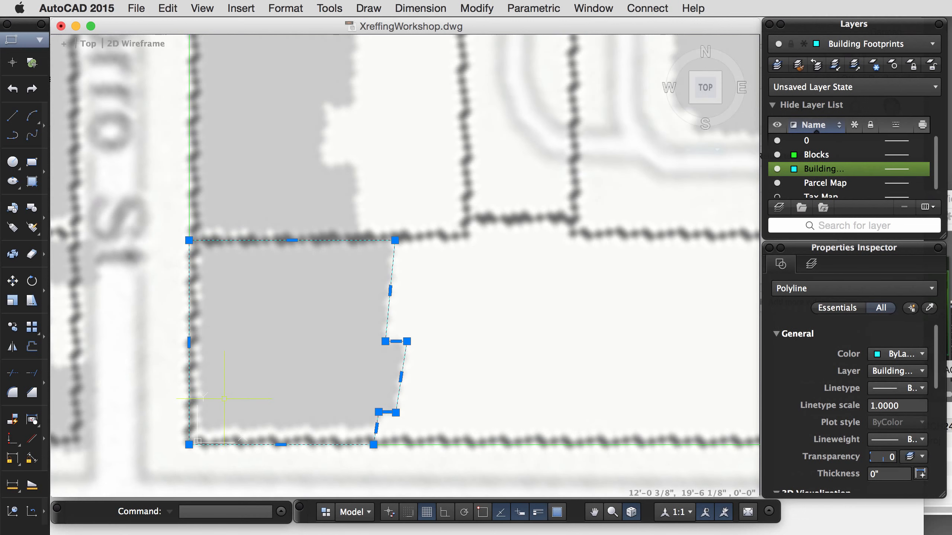
{"action": "key", "text": "Escape"}
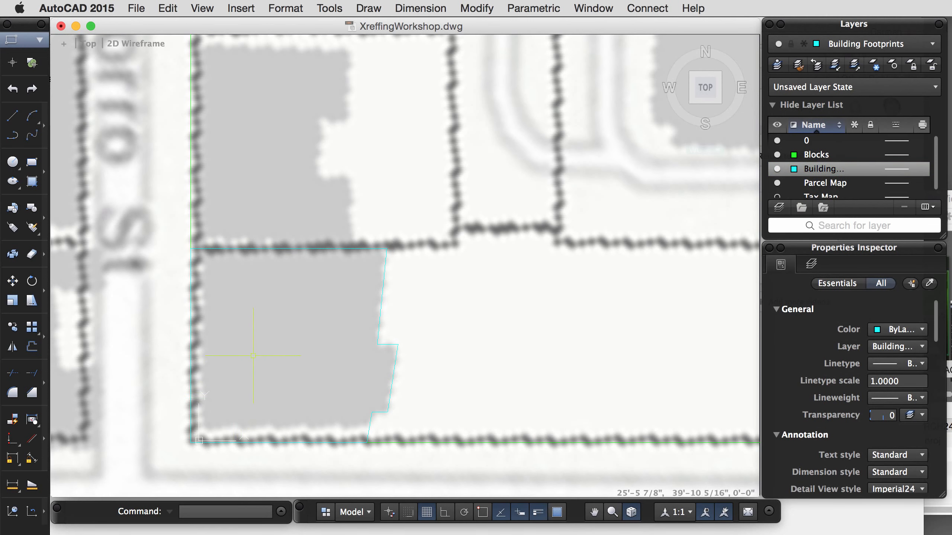
- Start the next building's polyline at the first footprint's northwest corner, tracing its south edge and lower east side to the notch's inner upper corner
{"action": "middle_click_drag", "start_coordinate": [255, 317], "coordinate": [248, 407]}
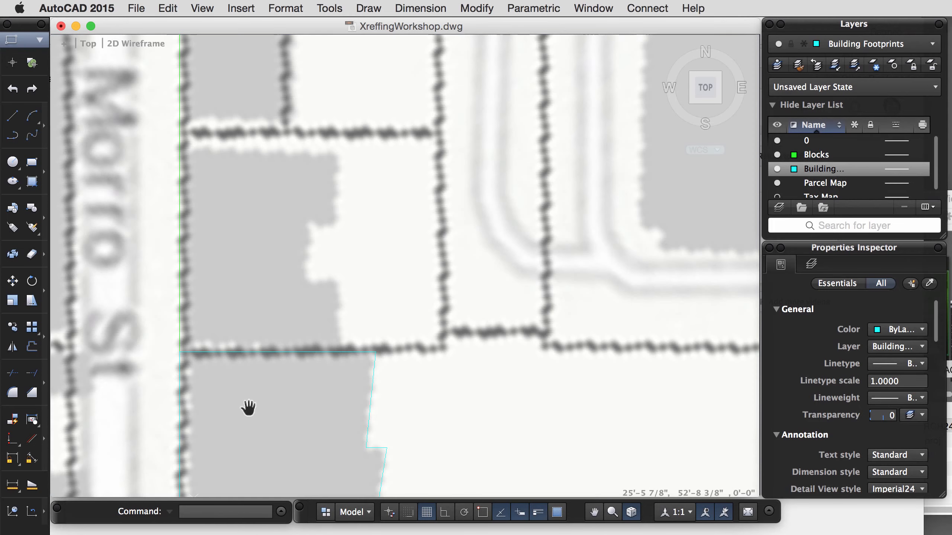
{"action": "middle_click_drag", "start_coordinate": [272, 340], "coordinate": [274, 385]}
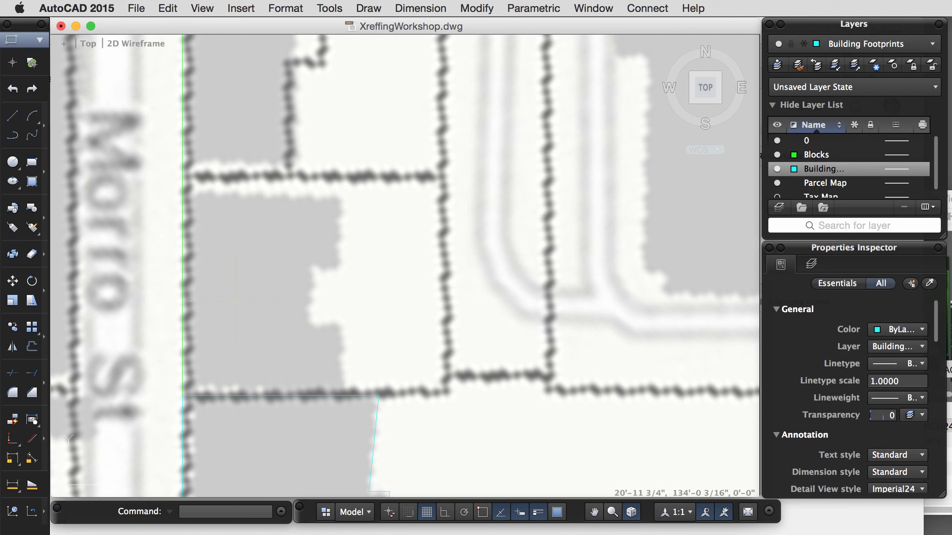
{"action": "type", "text": "pl"}
{"action": "key", "text": "Return"}
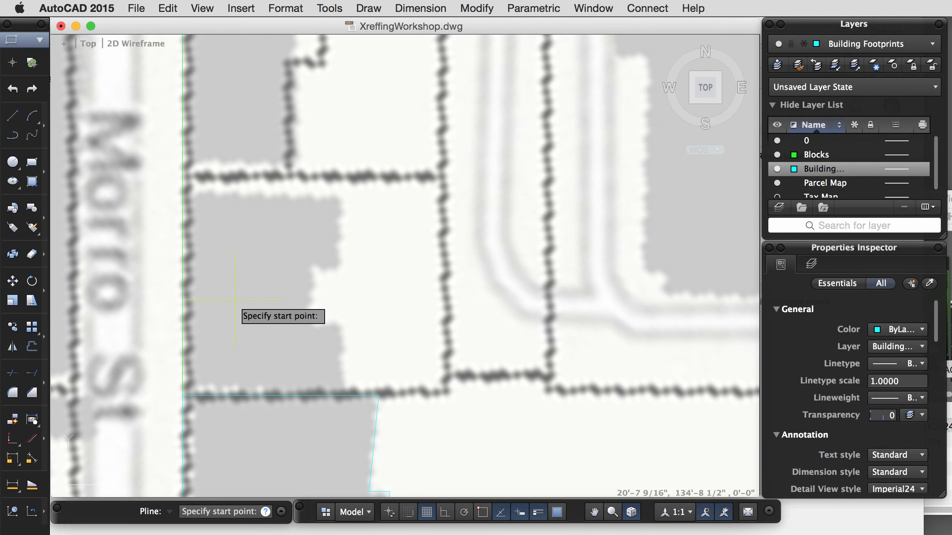
{"action": "left_click", "coordinate": [313, 267]}
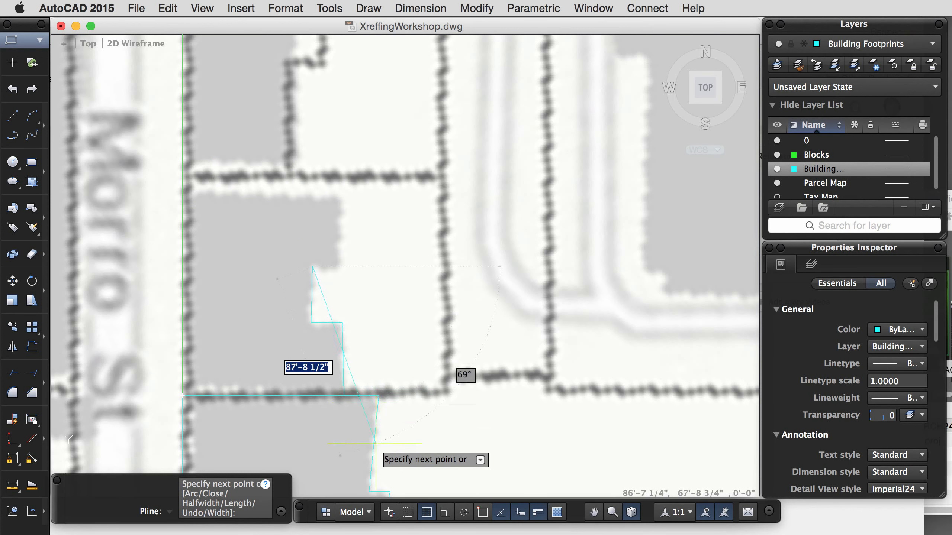
- Extend the polyline about 13'-11" east, aligned by endpoint tracking with the notch's lower outer corner, then about 34'-4" north to the building's northeast corner
{"action": "left_click", "coordinate": [389, 512]}
{"action": "left_click", "coordinate": [389, 512]}
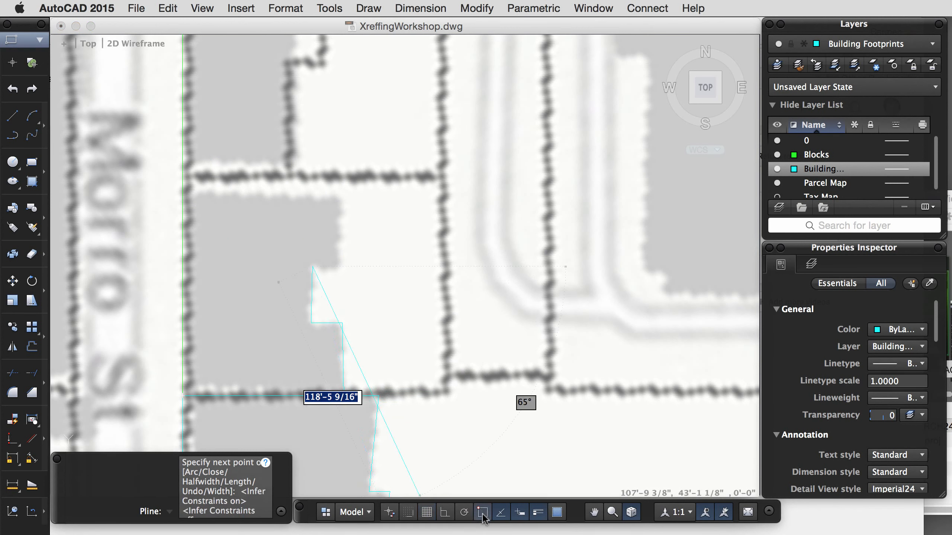
{"action": "right_click", "coordinate": [483, 518]}
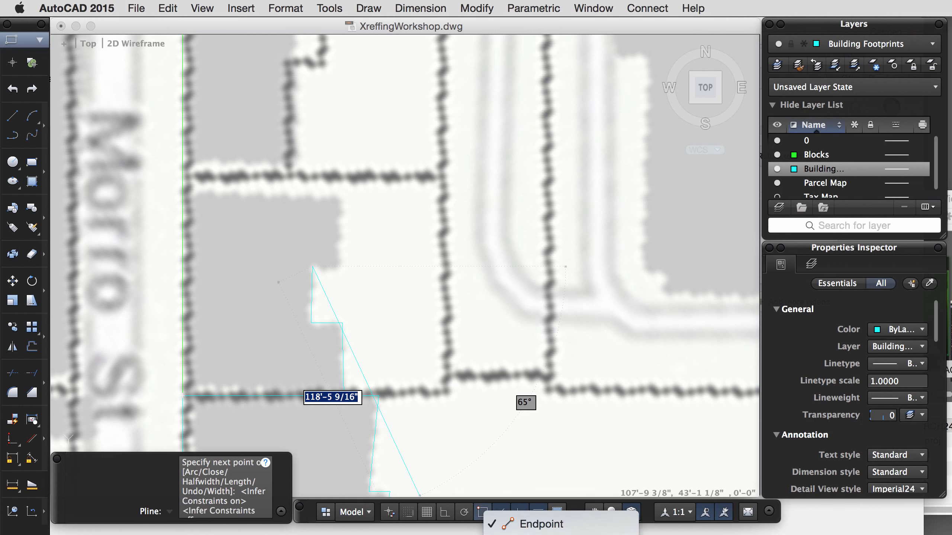
{"action": "left_click", "coordinate": [498, 454]}
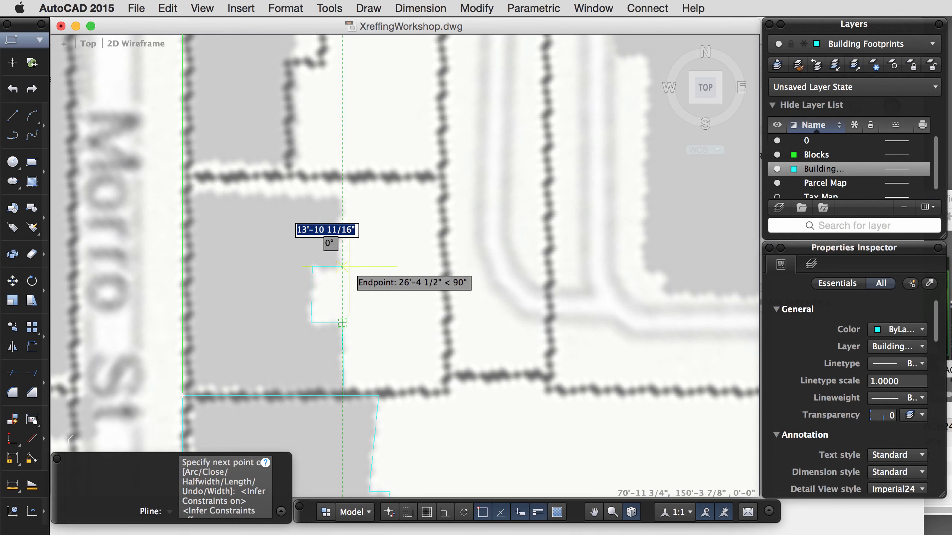
{"action": "left_click", "coordinate": [342, 266]}
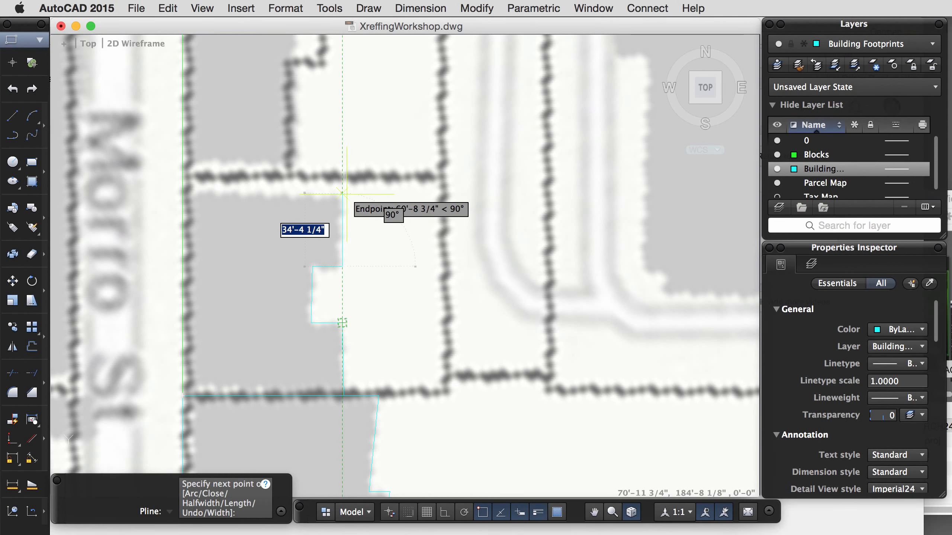
{"action": "left_click", "coordinate": [343, 193]}
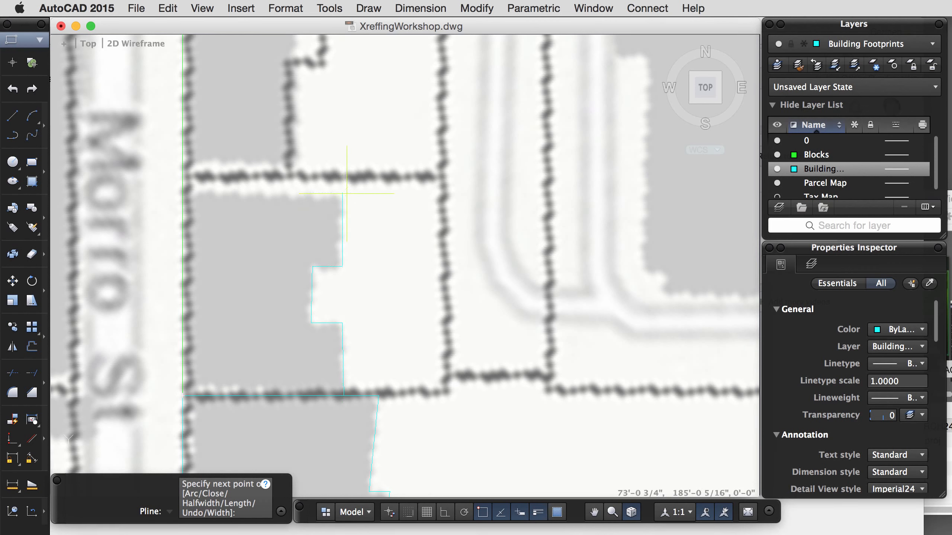
- Draw the second building's north edge perpendicular to the Morro Street block line and close its outline
{"action": "type", "text": "per"}
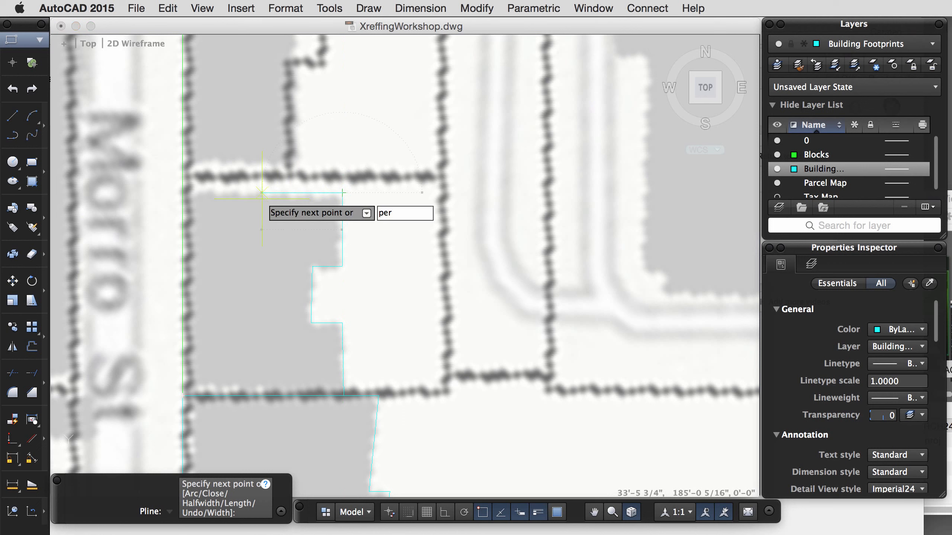
{"action": "key", "text": "Return"}
{"action": "left_click", "coordinate": [182, 194]}
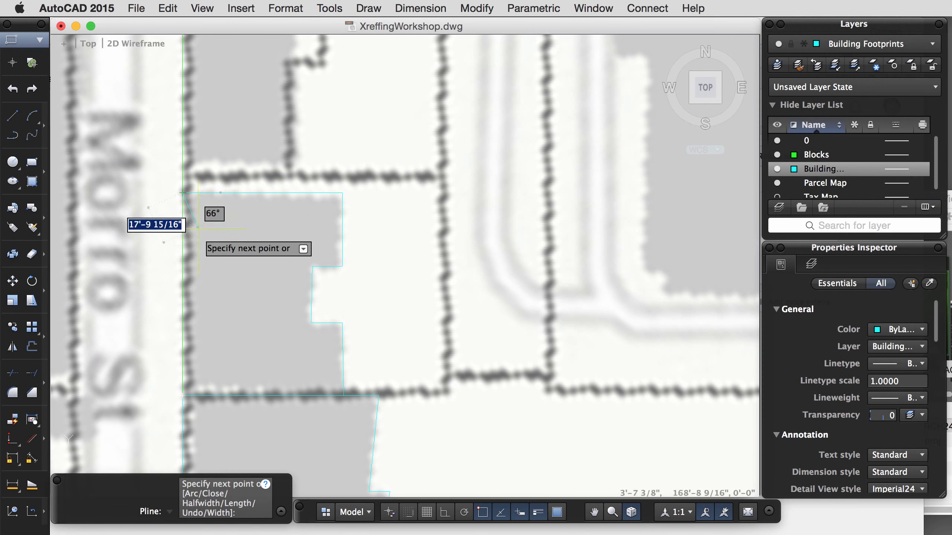
{"action": "type", "text": "c"}
{"action": "key", "text": "Return"}
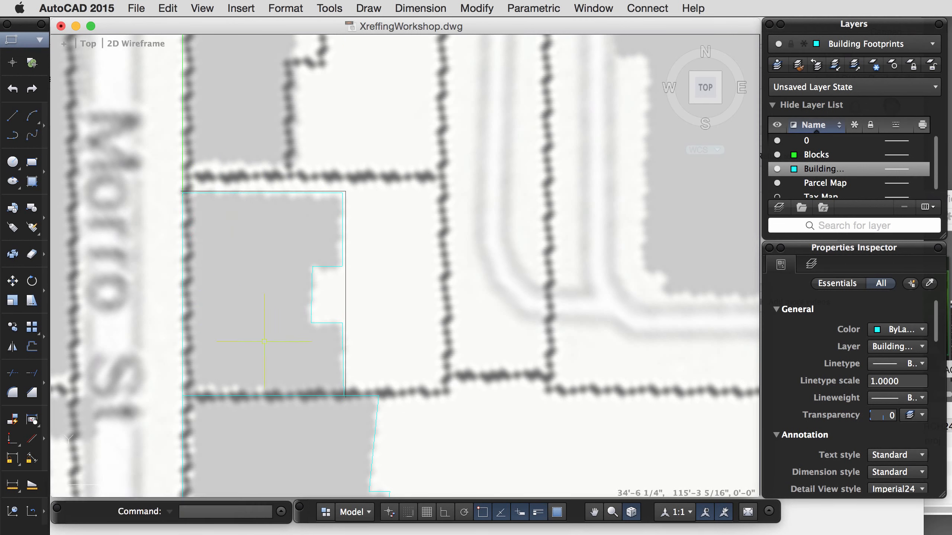
{"action": "left_click", "coordinate": [336, 322]}
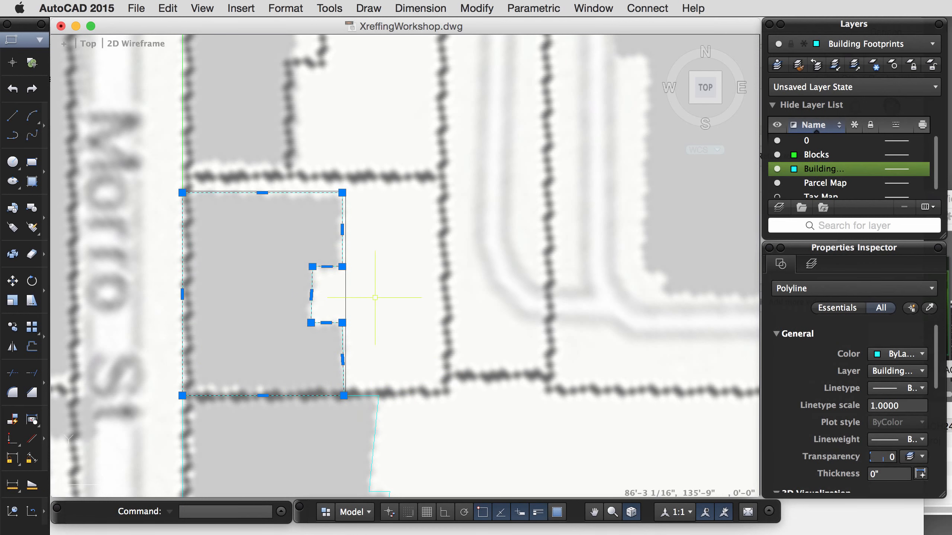
{"action": "key", "text": "Escape"}
- Draw a rectangular footprint for the northern building on Morro Street, from the block's northwest corner to the building's southeast corner at the parcel line
{"action": "scroll", "coordinate": [378, 309], "scroll_direction": "down", "scroll_amount": 3}
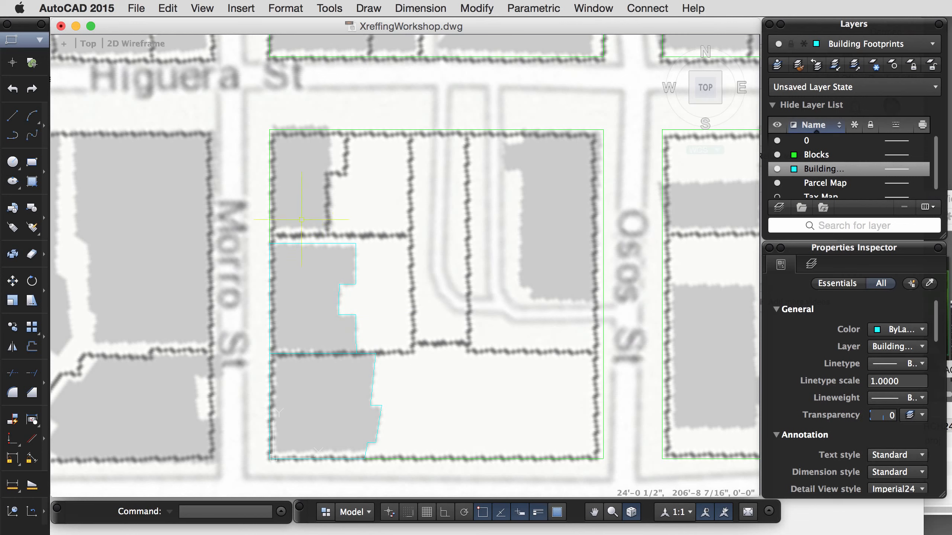
{"action": "scroll", "coordinate": [298, 167], "scroll_direction": "up", "scroll_amount": 5}
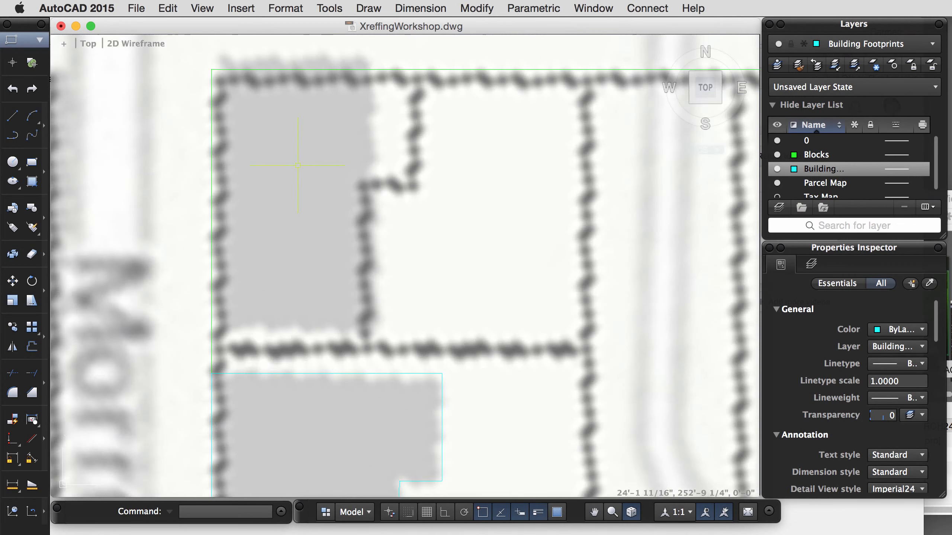
{"action": "type", "text": "rec"}
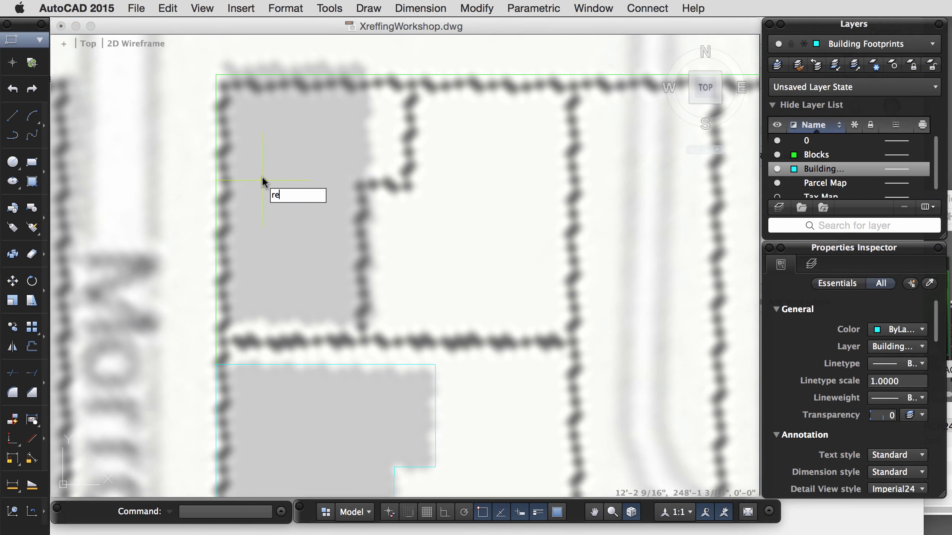
{"action": "key", "text": "Return"}
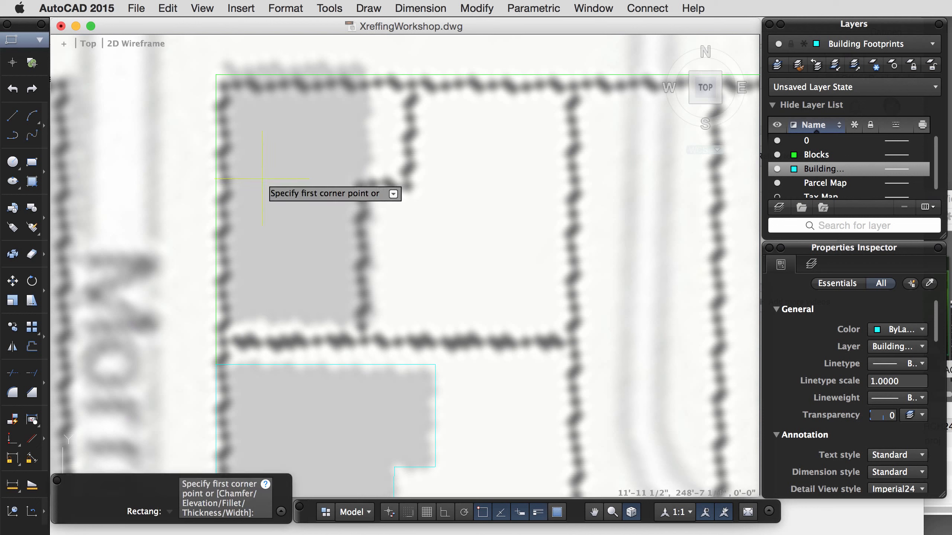
{"action": "left_click", "coordinate": [216, 74]}
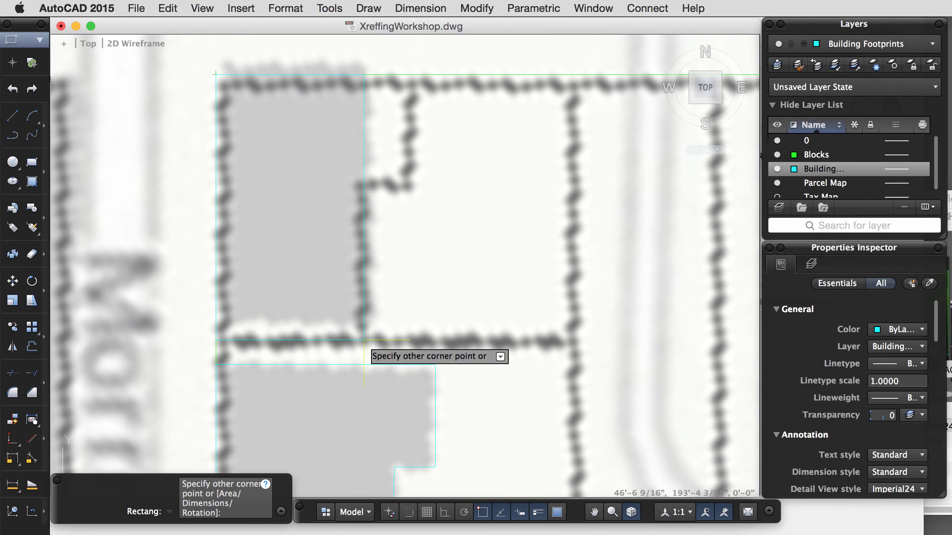
{"action": "left_click", "coordinate": [360, 340]}
- Turn off the Parcel Map layer so only the traced block and building outlines are displayed
{"action": "scroll", "coordinate": [714, 175], "scroll_direction": "down", "scroll_amount": 5}
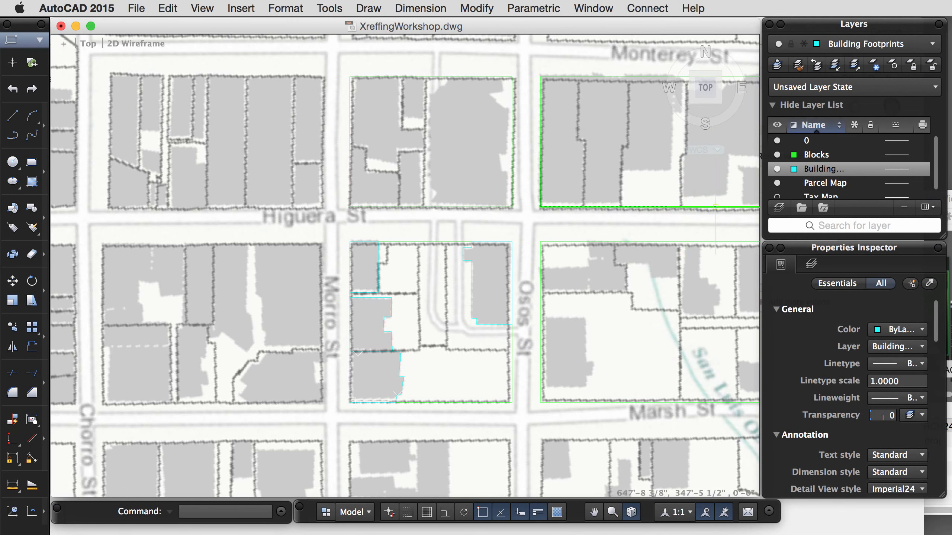
{"action": "left_click", "coordinate": [777, 184]}
{"action": "scroll", "coordinate": [780, 187], "scroll_direction": "down", "scroll_amount": 1}
{"action": "left_click", "coordinate": [777, 190]}
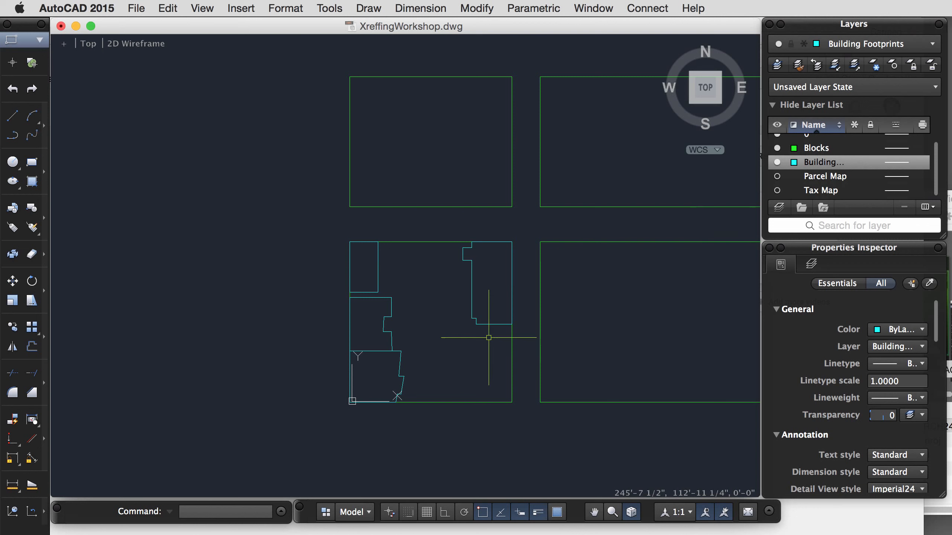
{"action": "left_click", "coordinate": [469, 373]}
{"action": "middle_click_drag", "start_coordinate": [450, 370], "coordinate": [298, 391]}
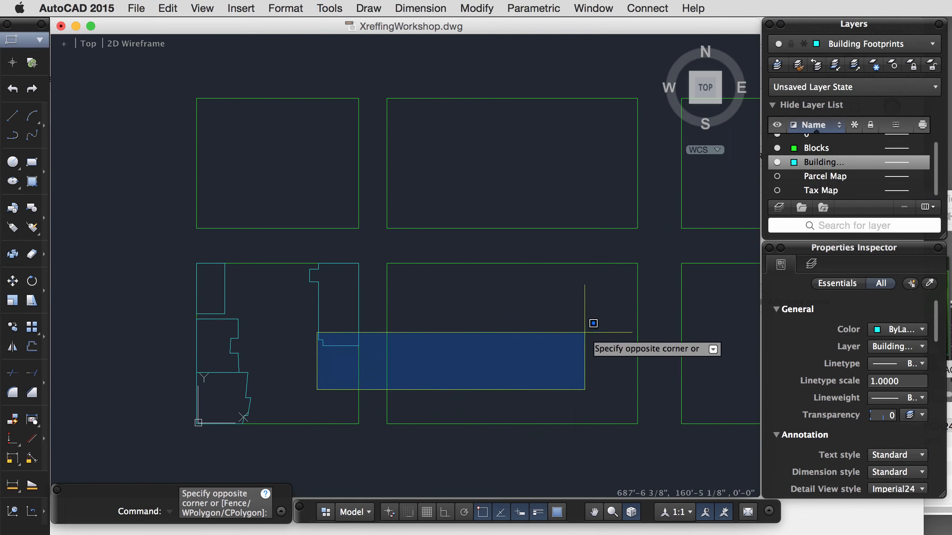
{"action": "left_click", "coordinate": [470, 358]}
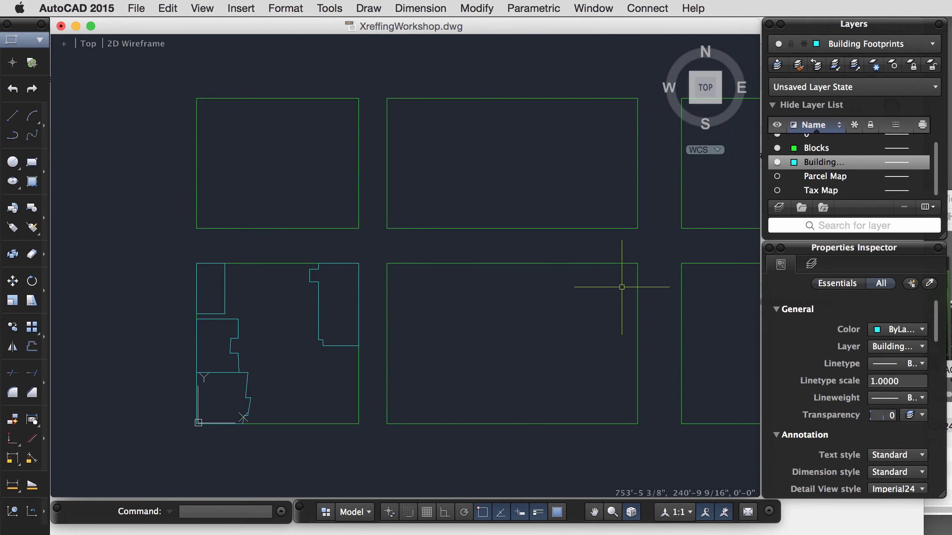
- Create a layer named BuildingHatch and assign it color 252
{"action": "left_click", "coordinate": [778, 208]}
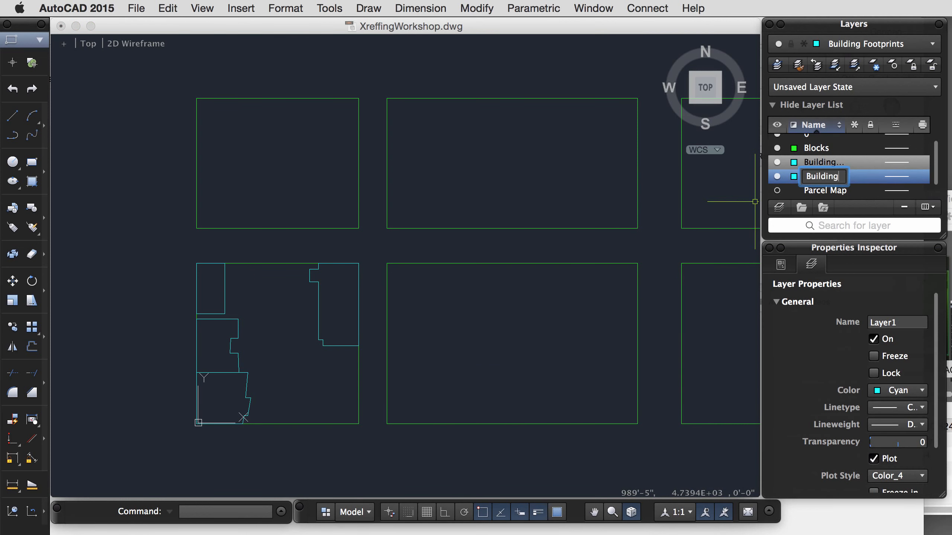
{"action": "type", "text": "BuildingHatc"}
{"action": "type", "text": "h"}
{"action": "left_click", "coordinate": [794, 177]}
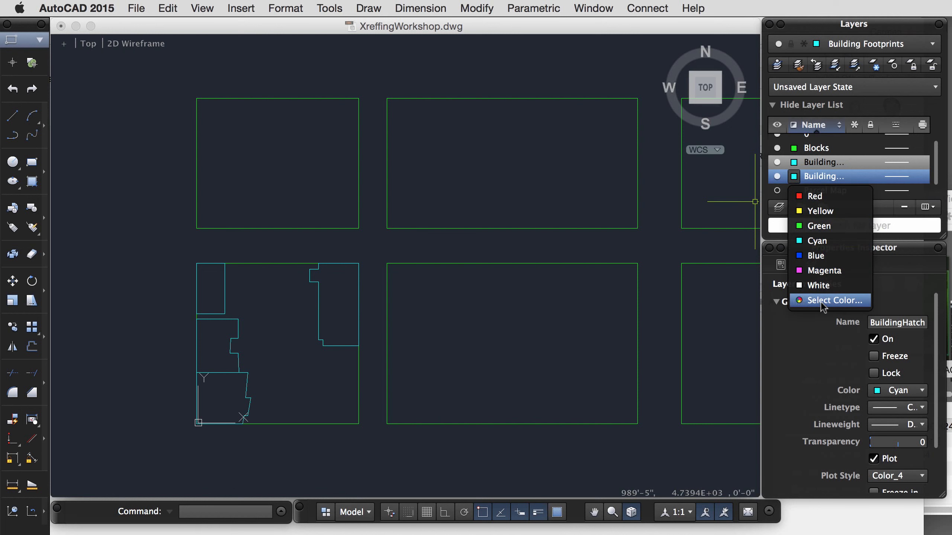
{"action": "left_click", "coordinate": [822, 302]}
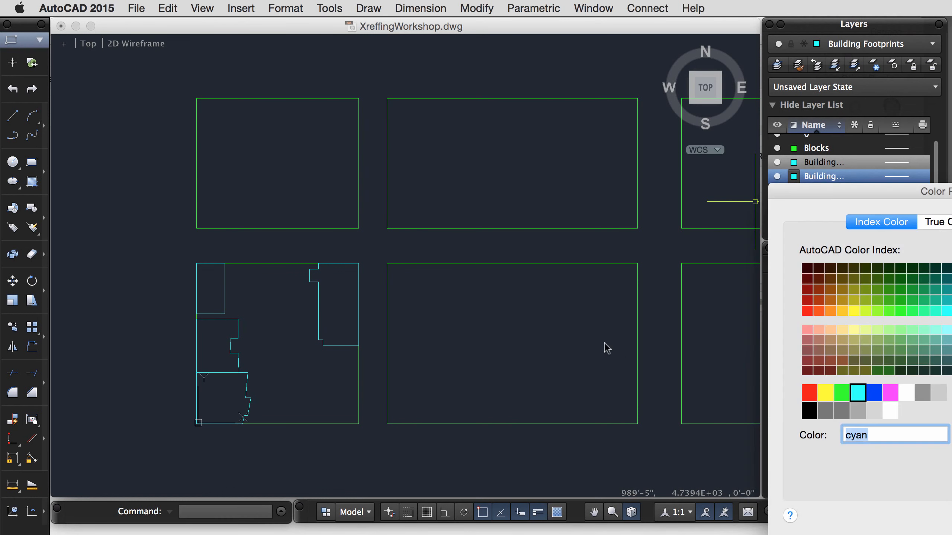
{"action": "left_click", "coordinate": [842, 413]}
{"action": "key", "text": "Return"}
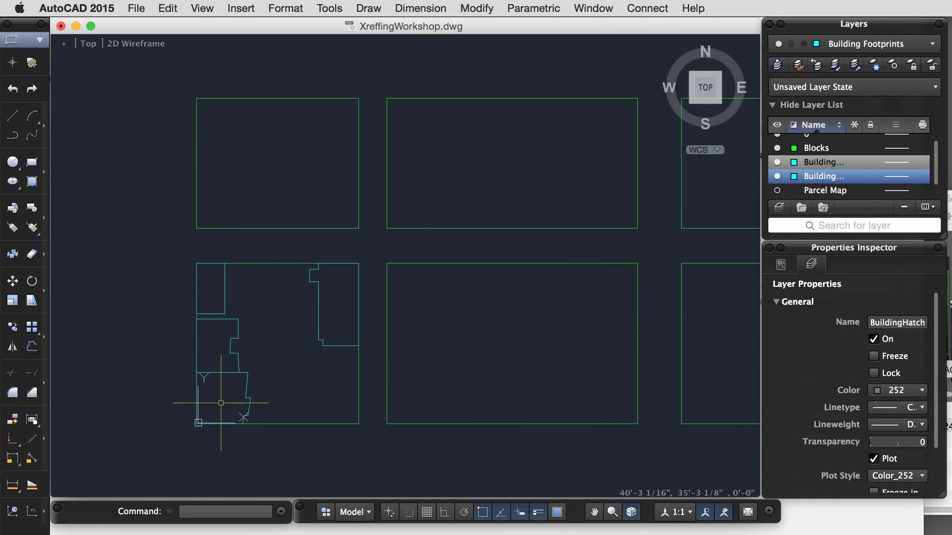
- Start a hatch and select the block's southwest building outline as its boundary
{"action": "scroll", "coordinate": [268, 331], "scroll_direction": "up", "scroll_amount": 3}
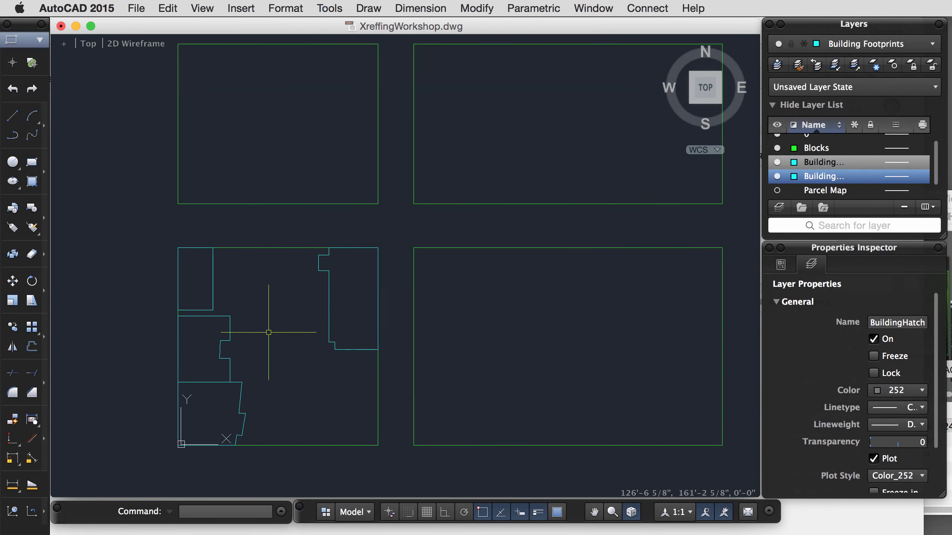
{"action": "left_click", "coordinate": [286, 344]}
{"action": "middle_click_drag", "start_coordinate": [291, 331], "coordinate": [315, 275]}
{"action": "scroll", "coordinate": [286, 323], "scroll_direction": "up", "scroll_amount": 3}
{"action": "key", "text": "Escape"}
{"action": "type", "text": "b"}
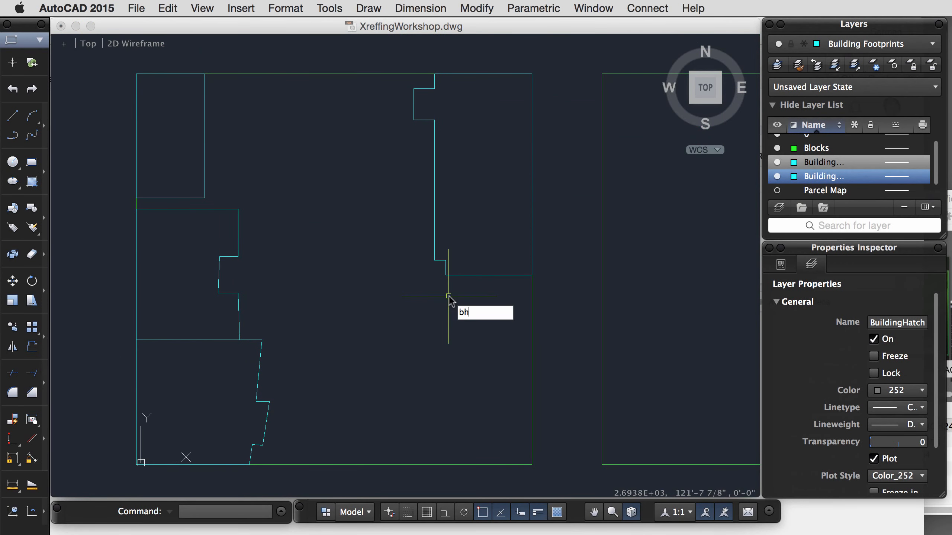
{"action": "type", "text": "h"}
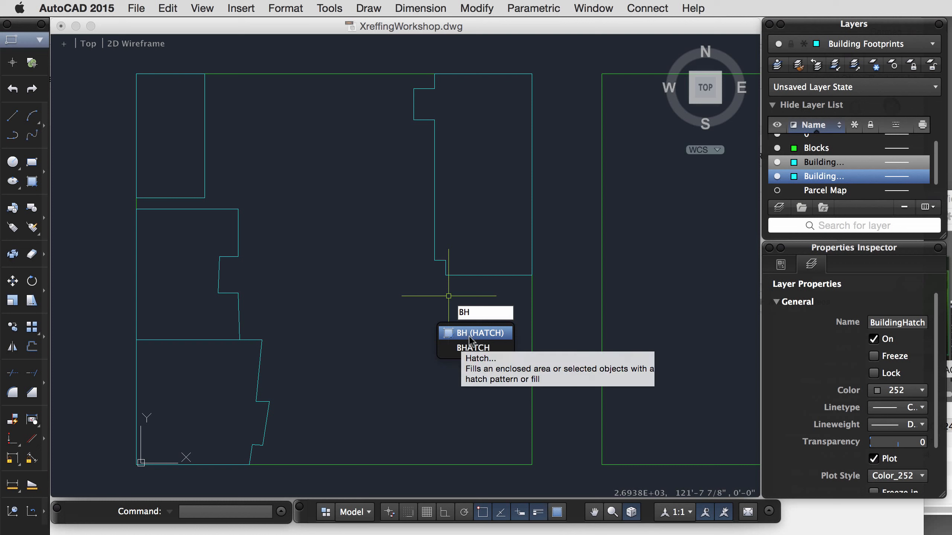
{"action": "left_click", "coordinate": [469, 335]}
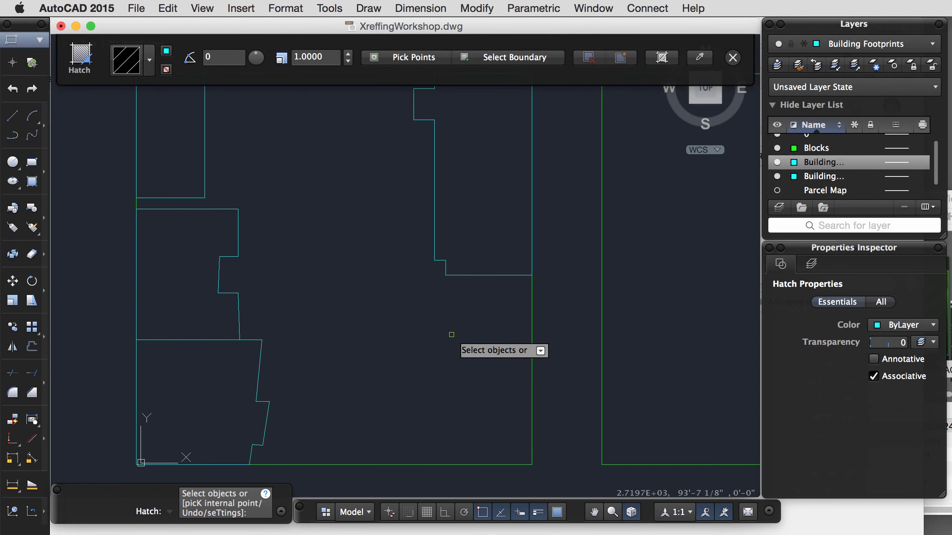
{"action": "left_click", "coordinate": [261, 365]}
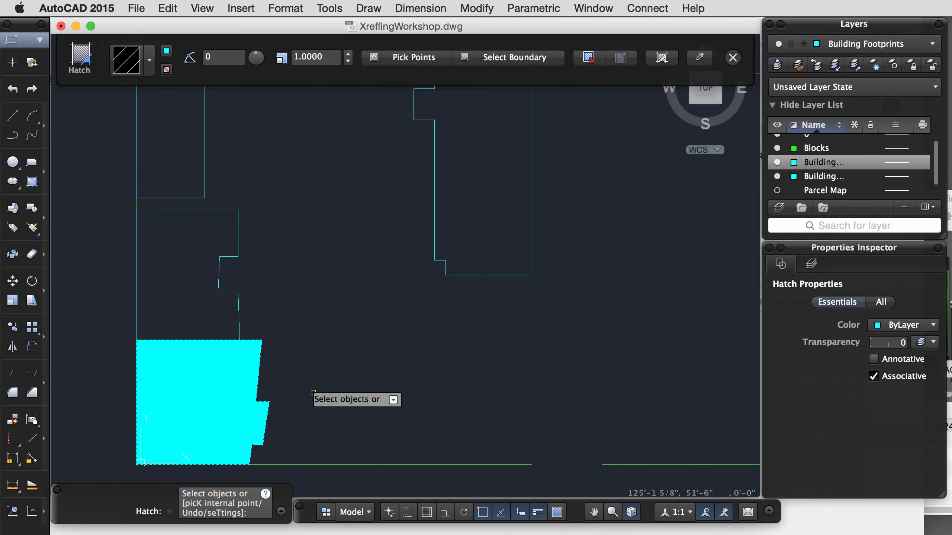
- Browse the available patterns in the hatch library and close it without choosing another one
{"action": "left_click", "coordinate": [151, 63]}
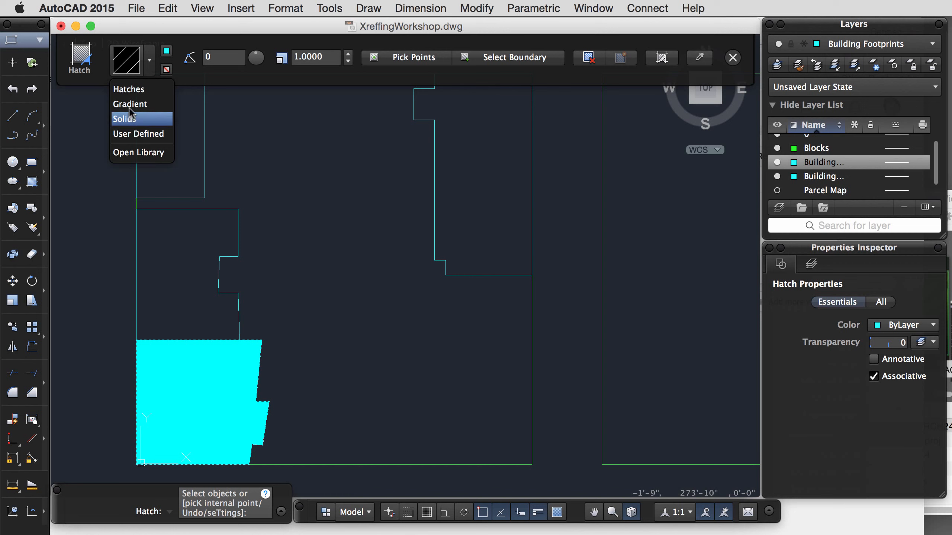
{"action": "left_click", "coordinate": [127, 93]}
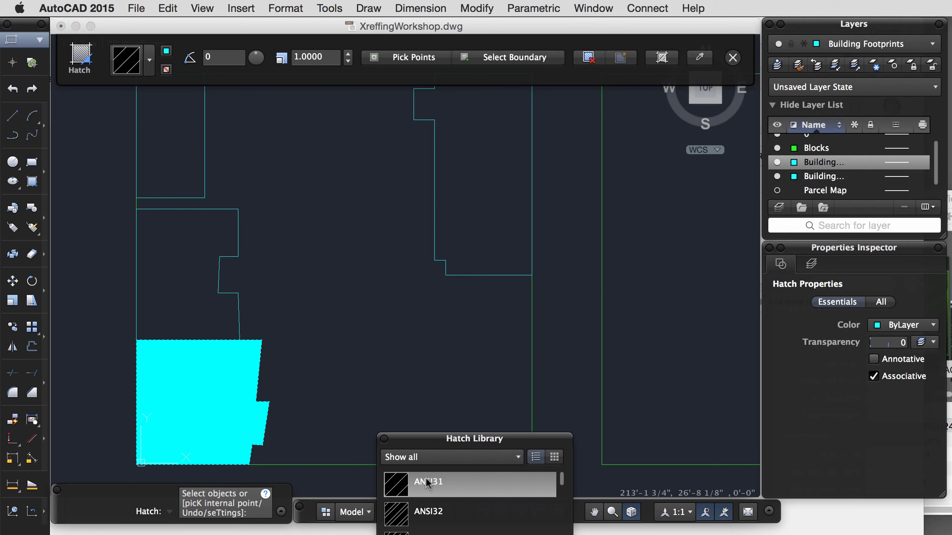
{"action": "left_click_drag", "start_coordinate": [450, 444], "coordinate": [384, 186]}
{"action": "scroll", "coordinate": [379, 319], "scroll_direction": "down", "scroll_amount": 5}
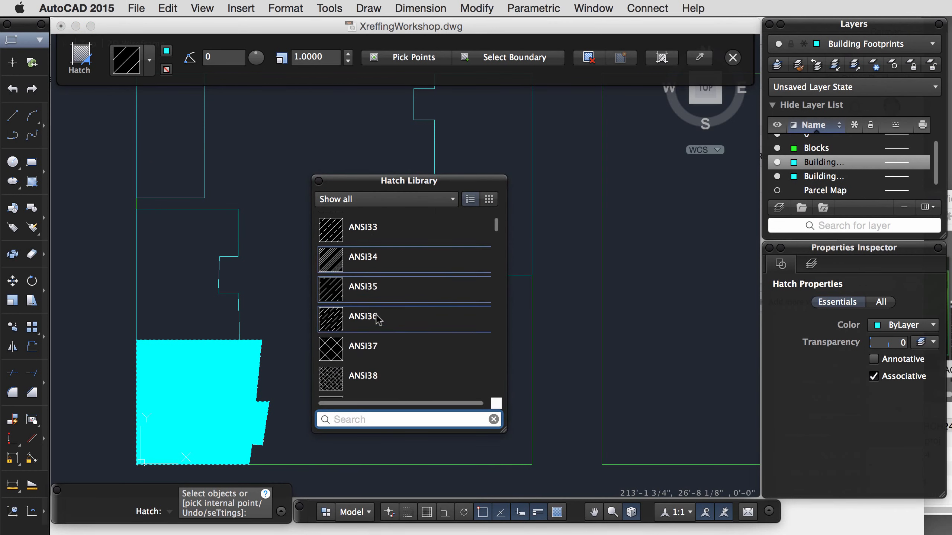
{"action": "scroll", "coordinate": [378, 318], "scroll_direction": "down", "scroll_amount": 15}
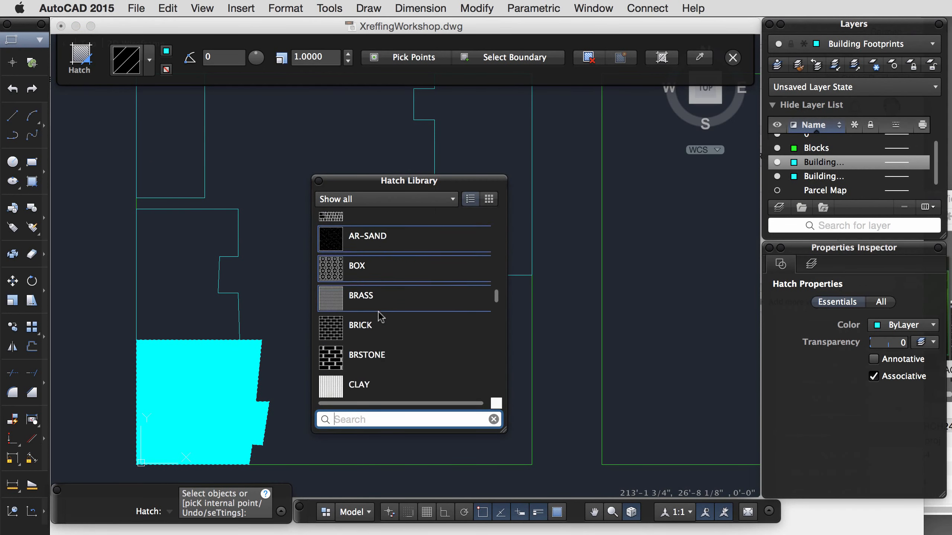
{"action": "scroll", "coordinate": [379, 317], "scroll_direction": "down", "scroll_amount": 10}
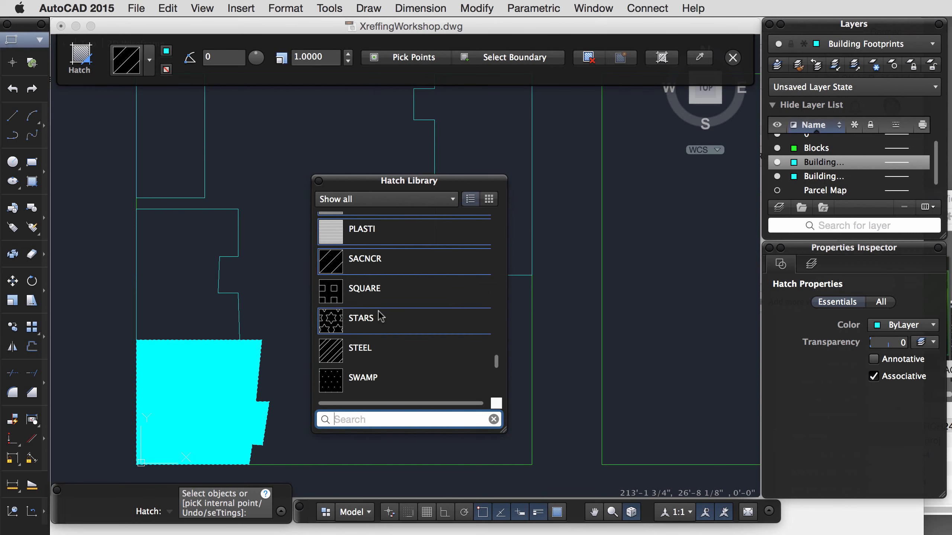
{"action": "left_click_drag", "start_coordinate": [496, 362], "coordinate": [507, 217]}
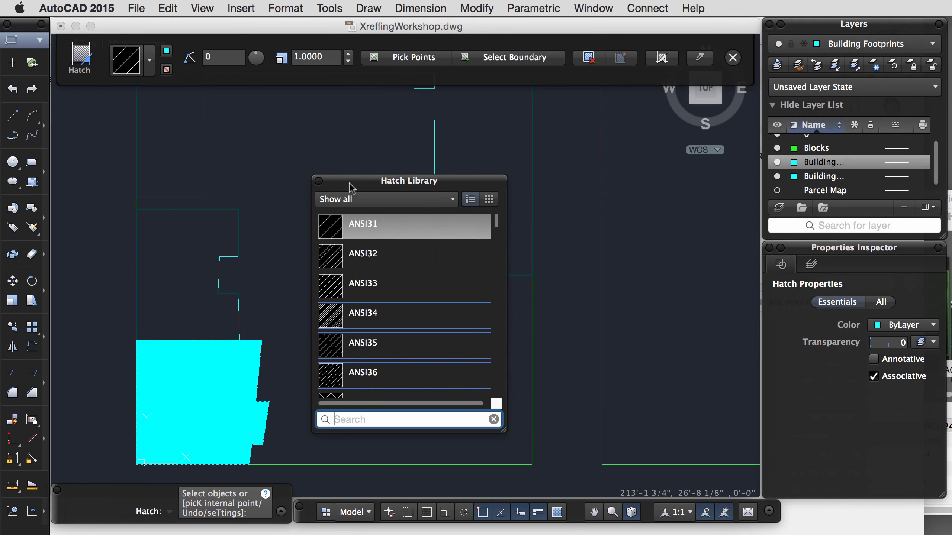
{"action": "left_click", "coordinate": [319, 181]}
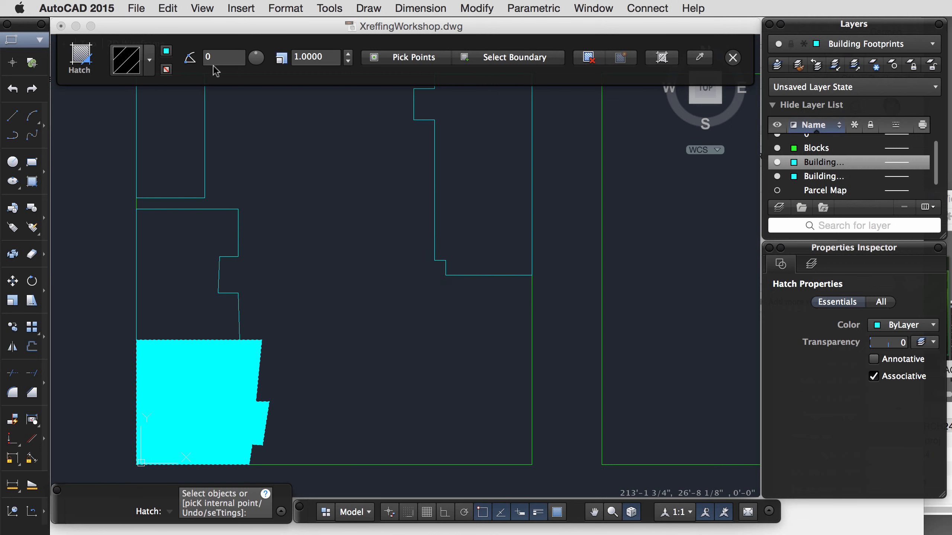
- Try a hatch pattern scale of 12 and raise it to 120
{"action": "left_click", "coordinate": [330, 58]}
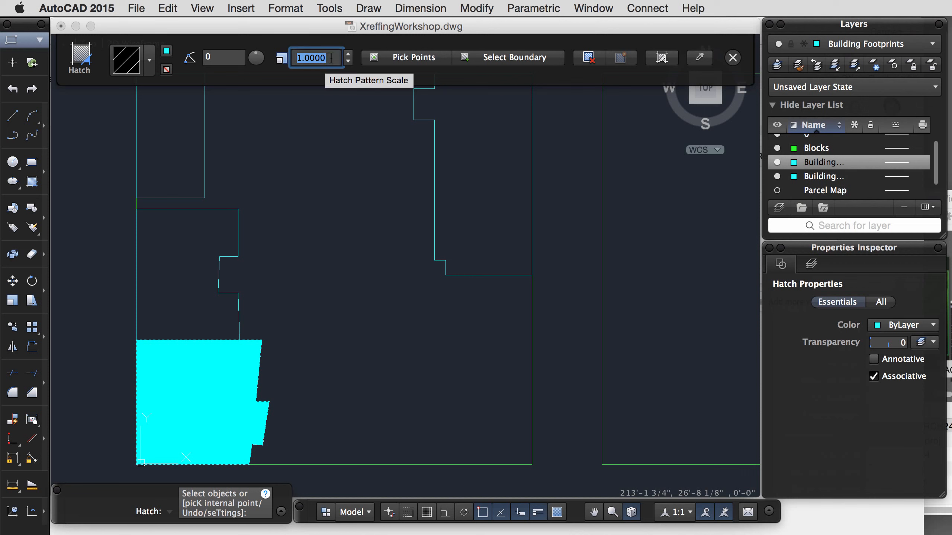
{"action": "type", "text": "12"}
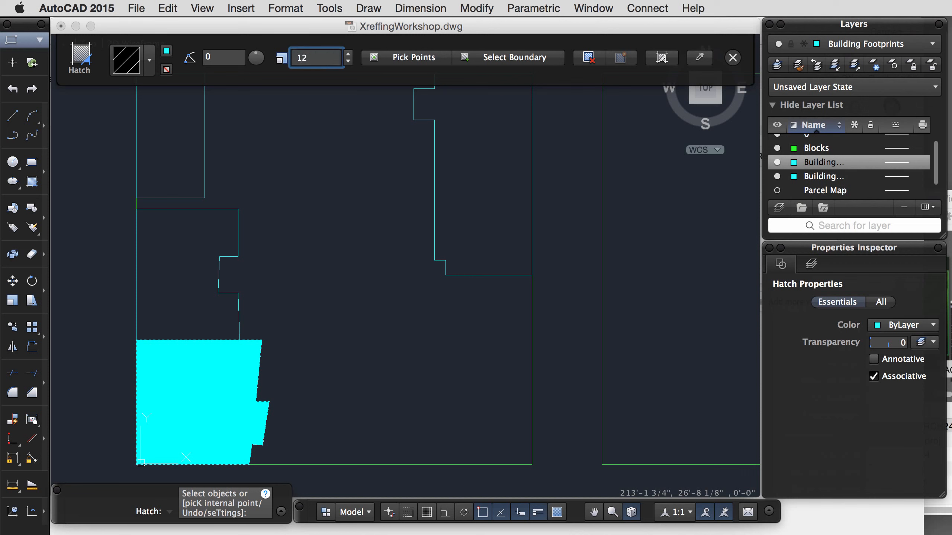
{"action": "left_click", "coordinate": [397, 60]}
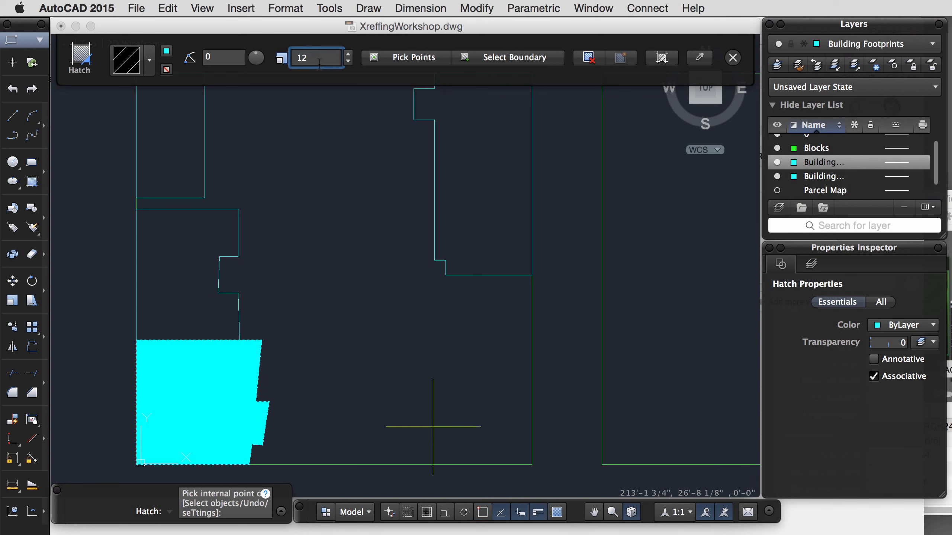
{"action": "key", "text": "Return"}
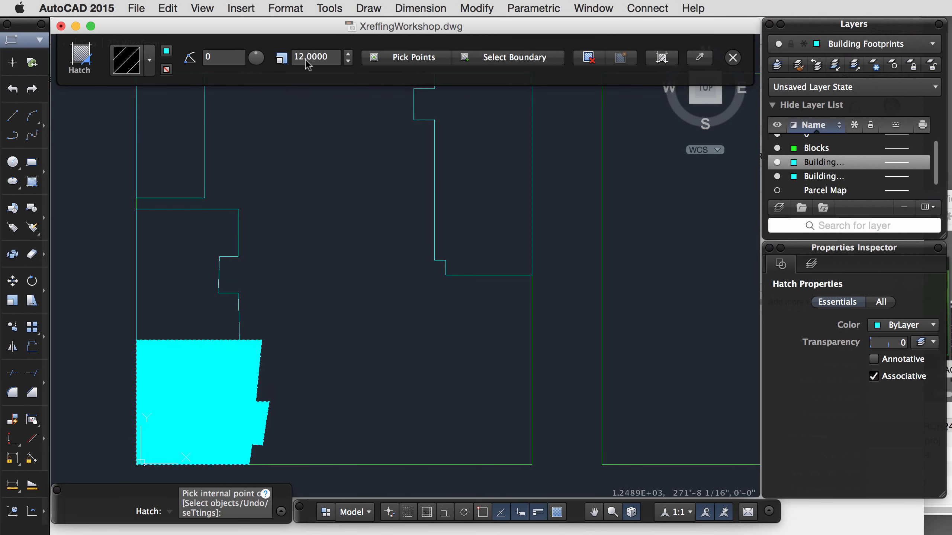
{"action": "left_click", "coordinate": [333, 61]}
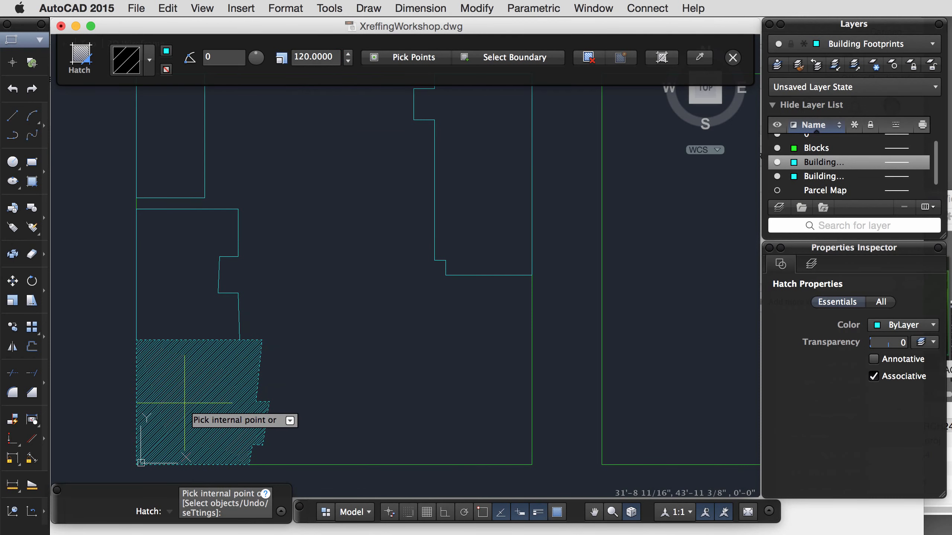
- Add the outlines of the block's other three buildings to the hatch boundaries and enable separate hatches for each outline
{"action": "left_click", "coordinate": [500, 60]}
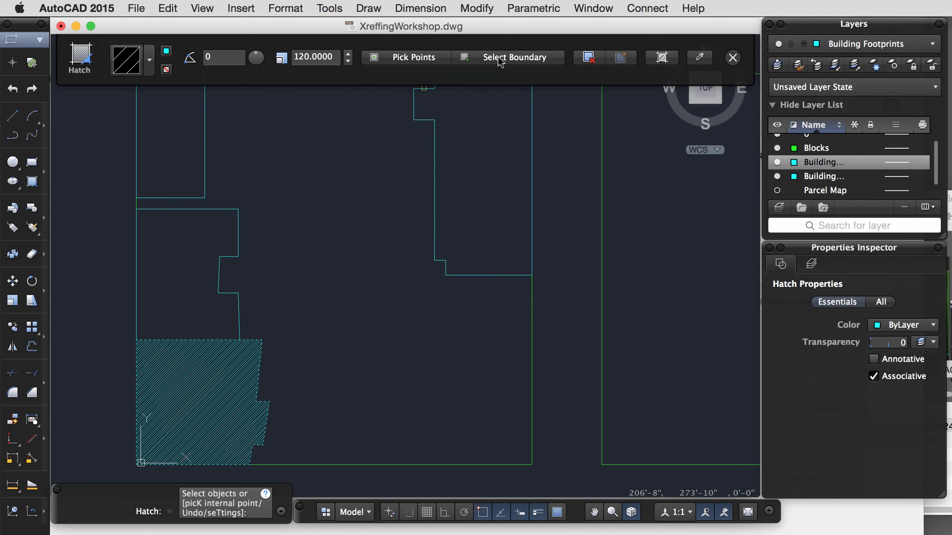
{"action": "left_click", "coordinate": [240, 326]}
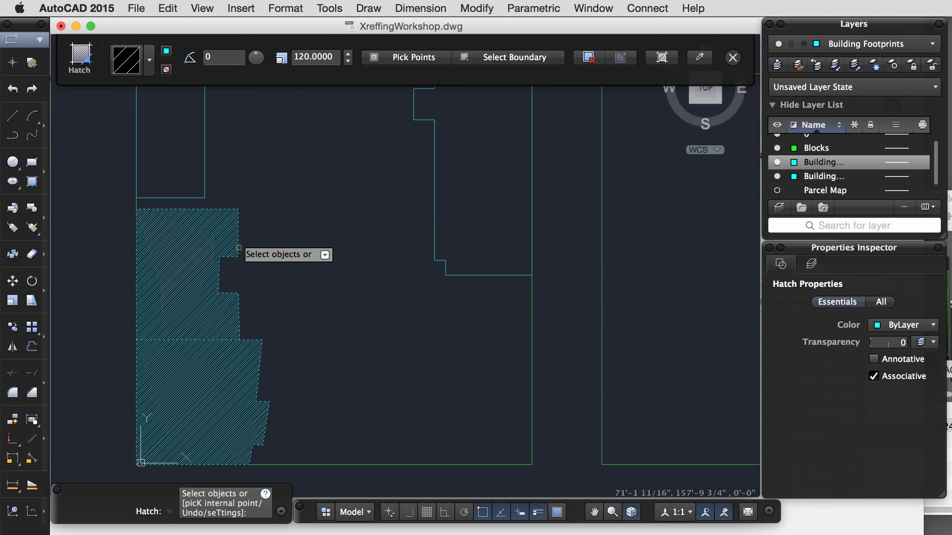
{"action": "left_click", "coordinate": [197, 198]}
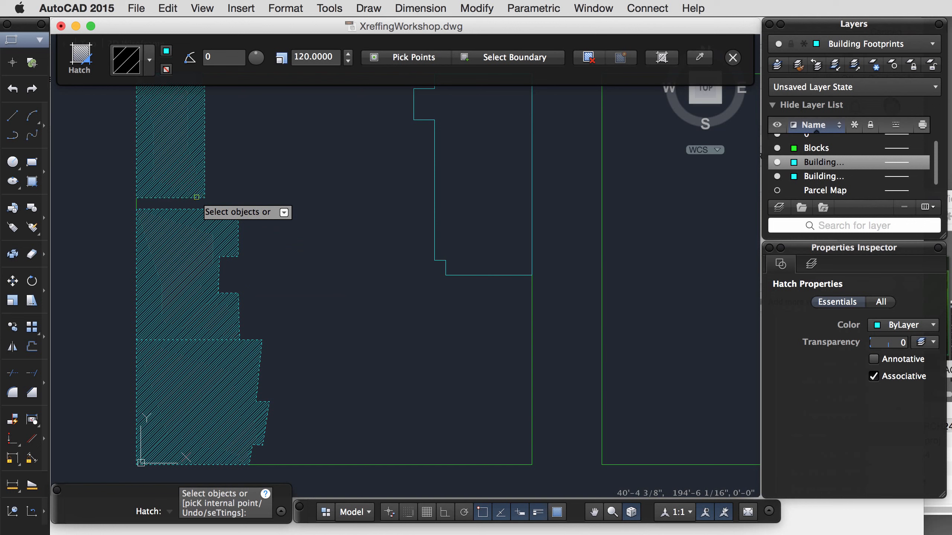
{"action": "left_click", "coordinate": [469, 274]}
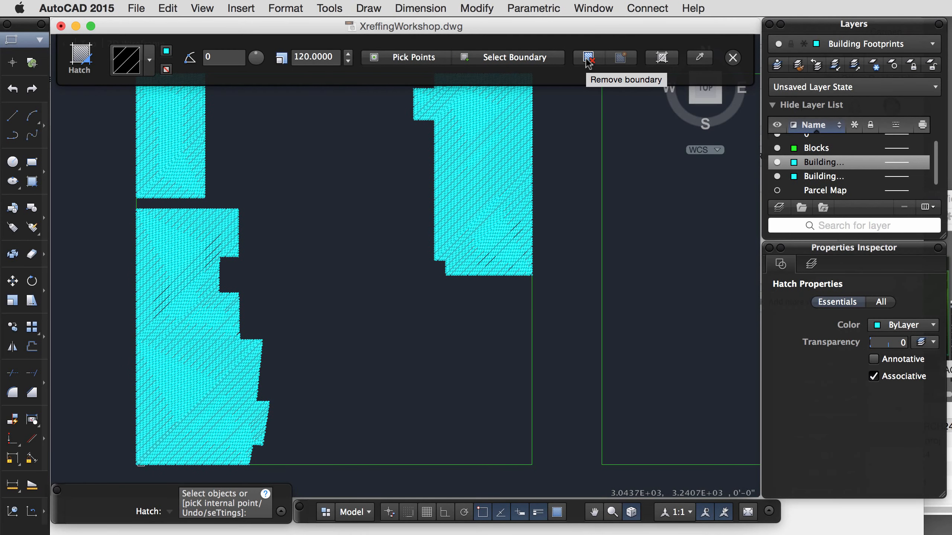
{"action": "left_click", "coordinate": [662, 58]}
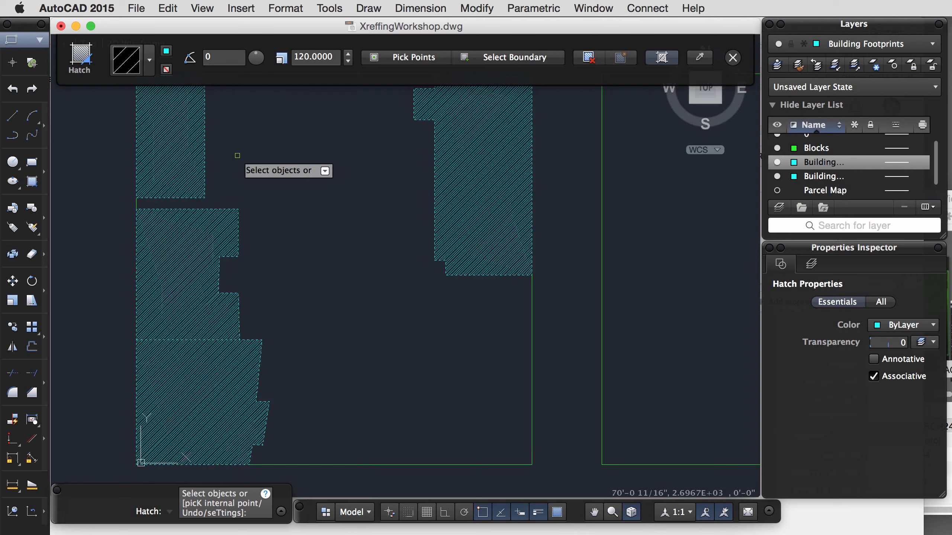
- Create the separate hatches in the block's four building outlines and move all four to the BuildingHatch layer
{"action": "key", "text": "Return"}
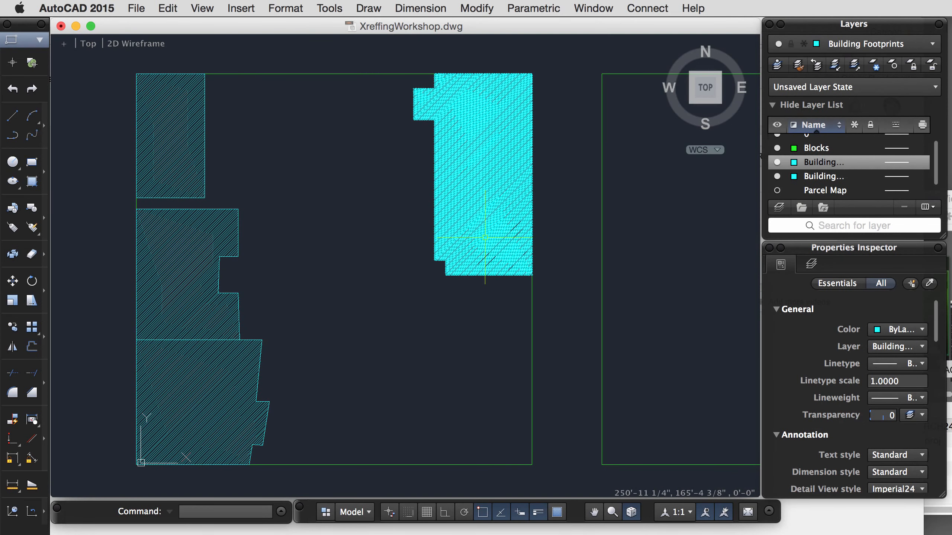
{"action": "left_click", "coordinate": [188, 274]}
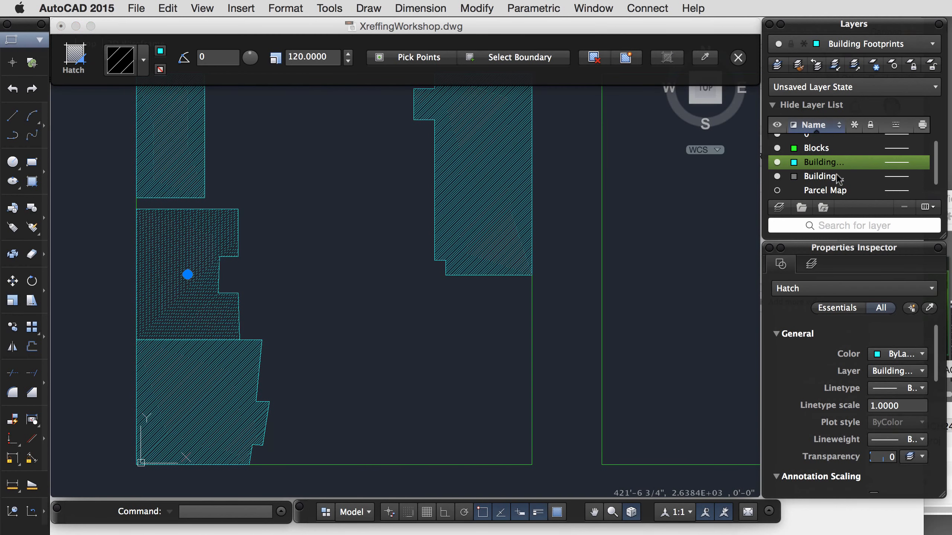
{"action": "left_click", "coordinate": [172, 142]}
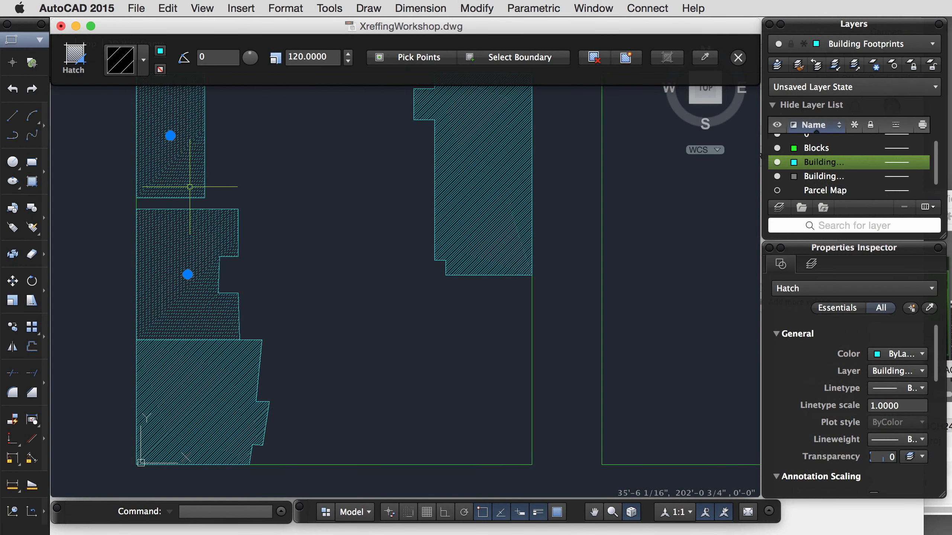
{"action": "left_click", "coordinate": [250, 364]}
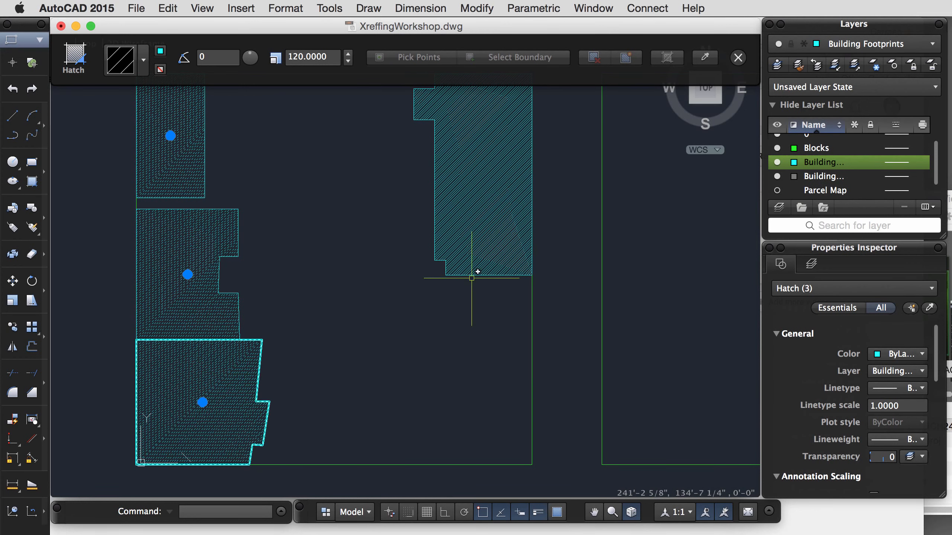
{"action": "left_click", "coordinate": [510, 255]}
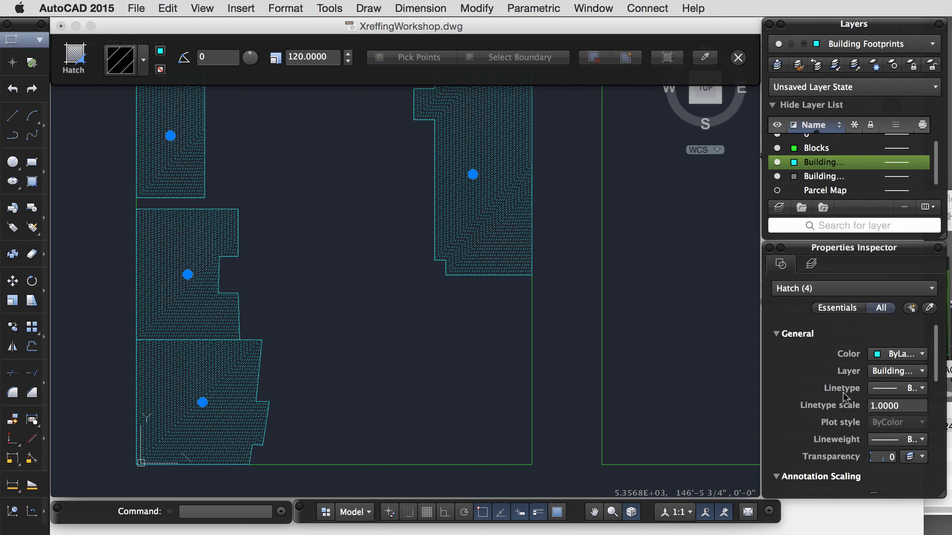
{"action": "left_click", "coordinate": [887, 371]}
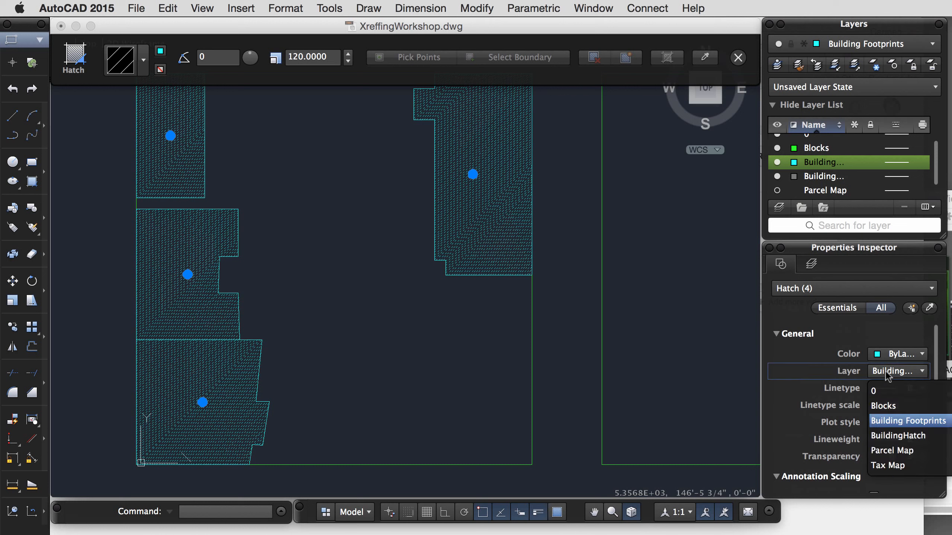
{"action": "left_click", "coordinate": [894, 435]}
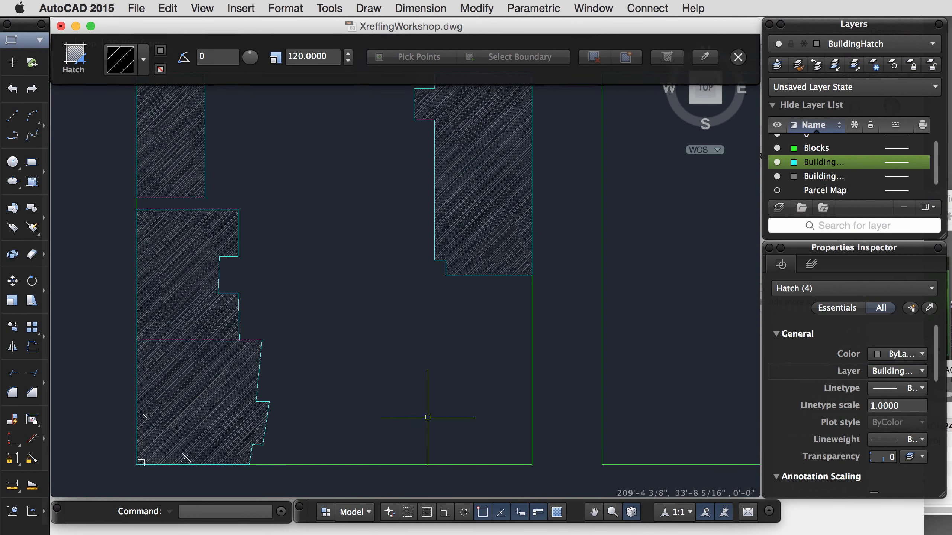
{"action": "key", "text": "Escape"}
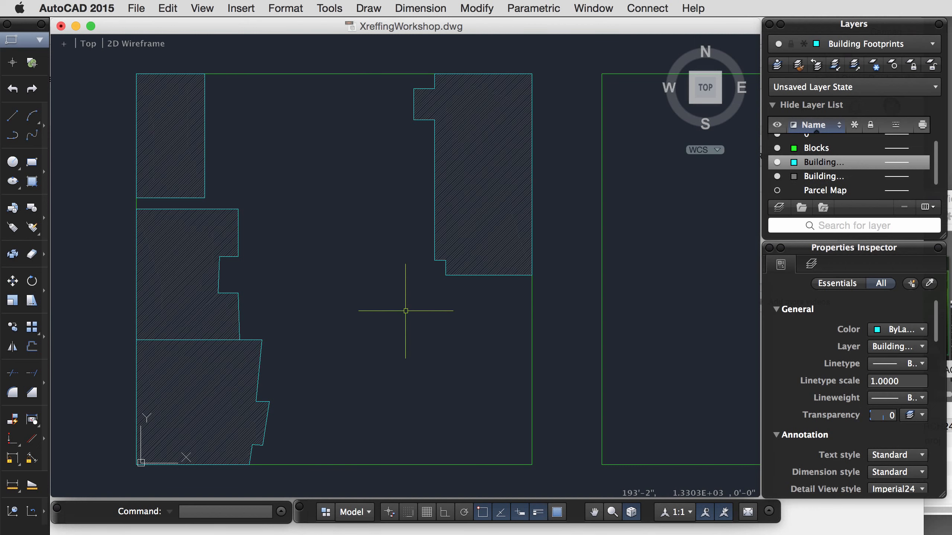
{"action": "scroll", "coordinate": [182, 330], "scroll_direction": "up", "scroll_amount": 4}
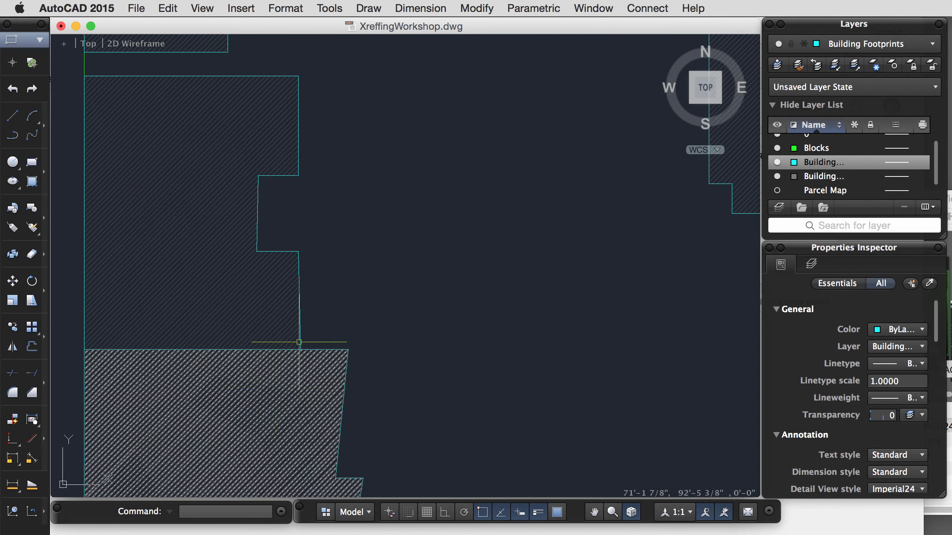
{"action": "scroll", "coordinate": [446, 372], "scroll_direction": "down", "scroll_amount": 5}
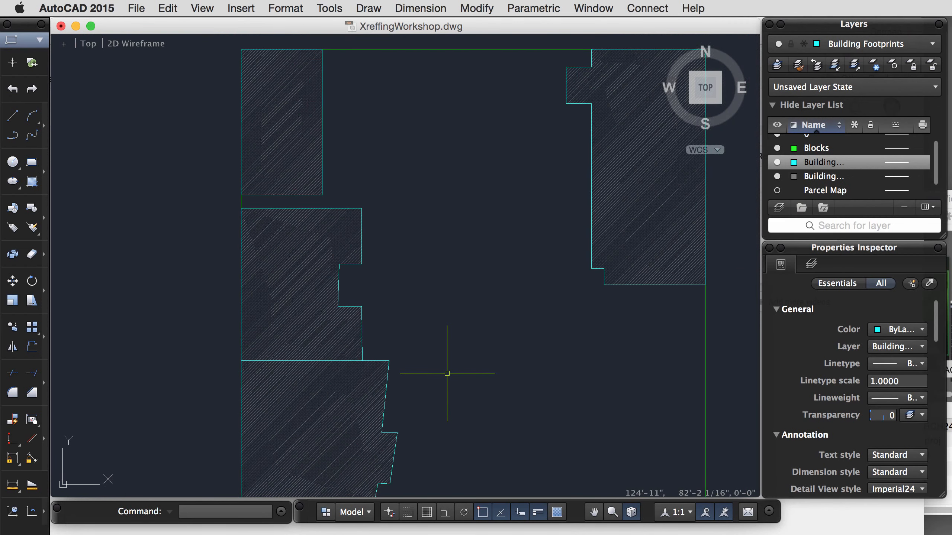
{"action": "scroll", "coordinate": [454, 379], "scroll_direction": "down", "scroll_amount": 1}
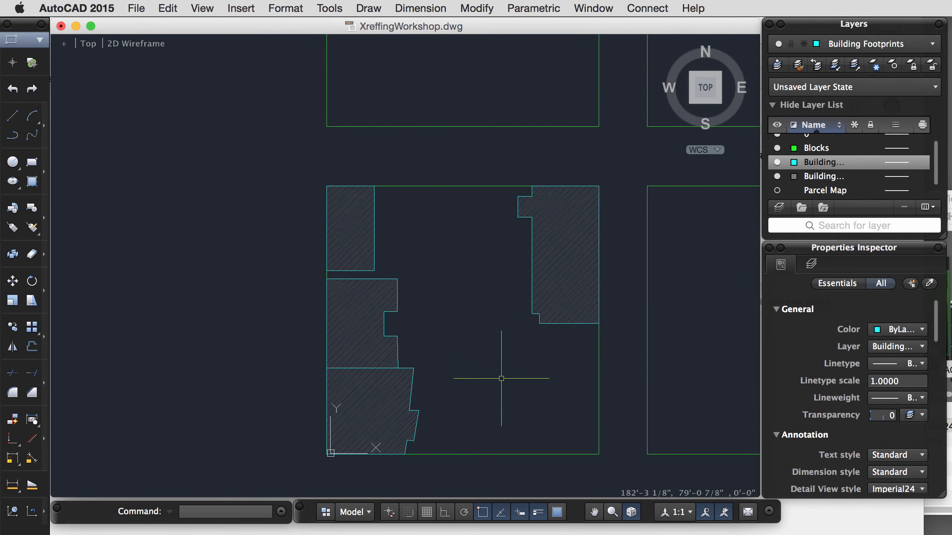
{"action": "left_click", "coordinate": [527, 367]}
{"action": "middle_click_drag", "start_coordinate": [518, 371], "coordinate": [365, 355]}
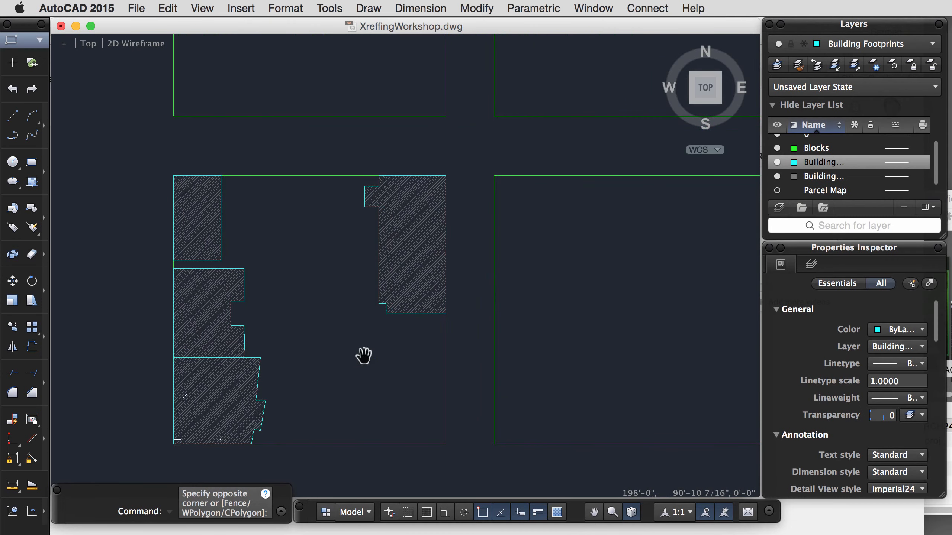
{"action": "left_click", "coordinate": [324, 383]}
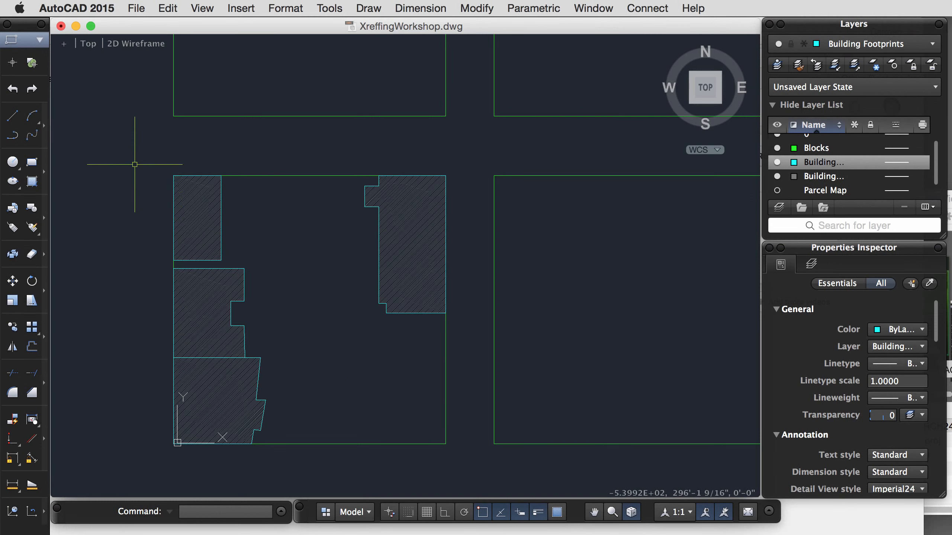
{"action": "scroll", "coordinate": [849, 167], "scroll_direction": "up", "scroll_amount": 1}
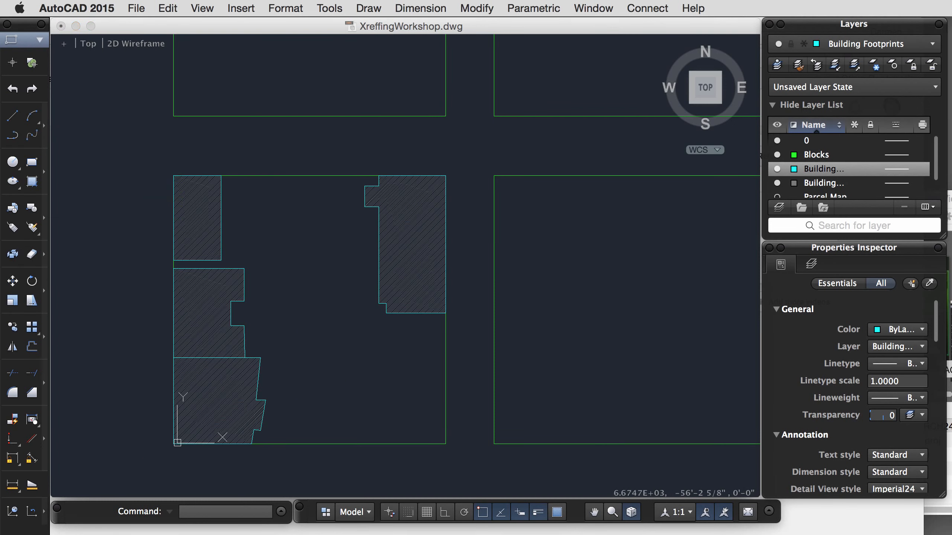